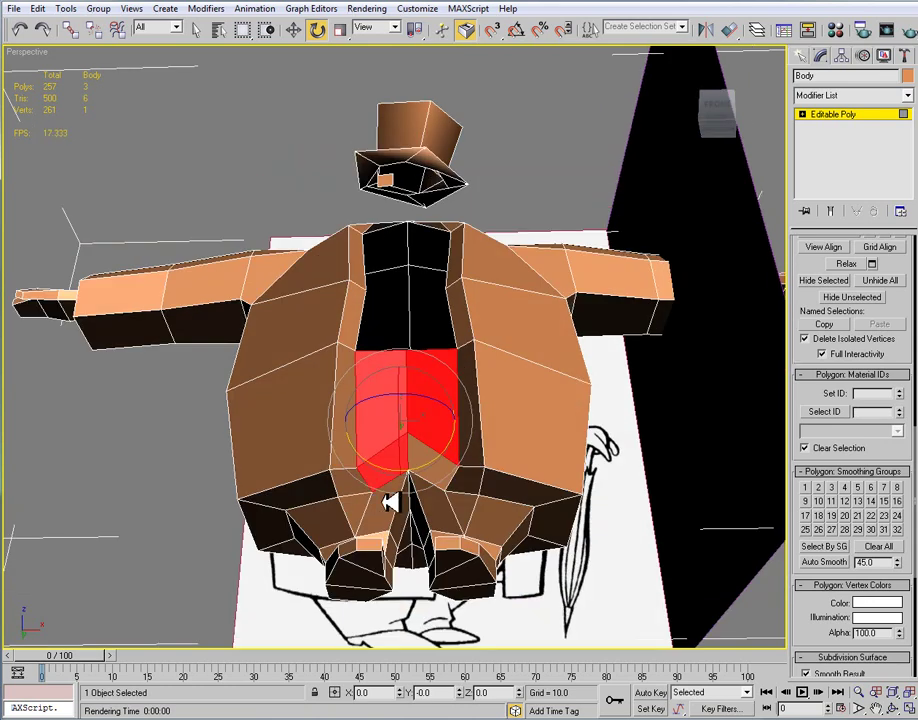
# - Add the front trouser and upper-leg polygons between the two coat flaps to the polygon selection
pyautogui.keyDown('ctrl'); pyautogui.click(389, 503); pyautogui.keyUp('ctrl')
pyautogui.keyDown('ctrl'); pyautogui.click(352, 515); pyautogui.keyUp('ctrl')
pyautogui.keyDown('ctrl'); pyautogui.click(442, 472); pyautogui.keyUp('ctrl')
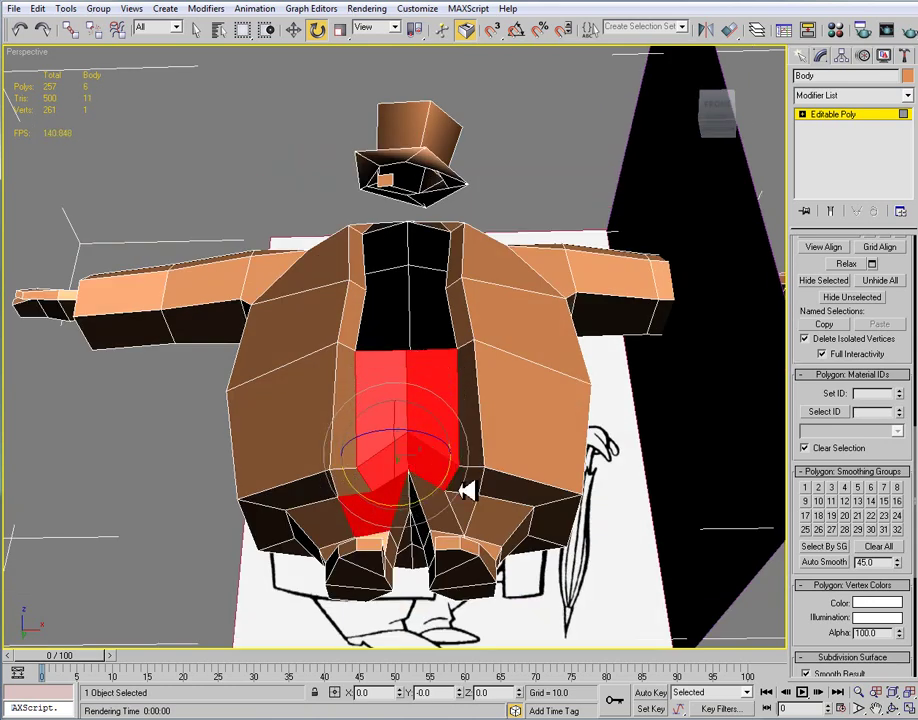
pyautogui.keyDown('ctrl'); pyautogui.click(466, 488); pyautogui.keyUp('ctrl')
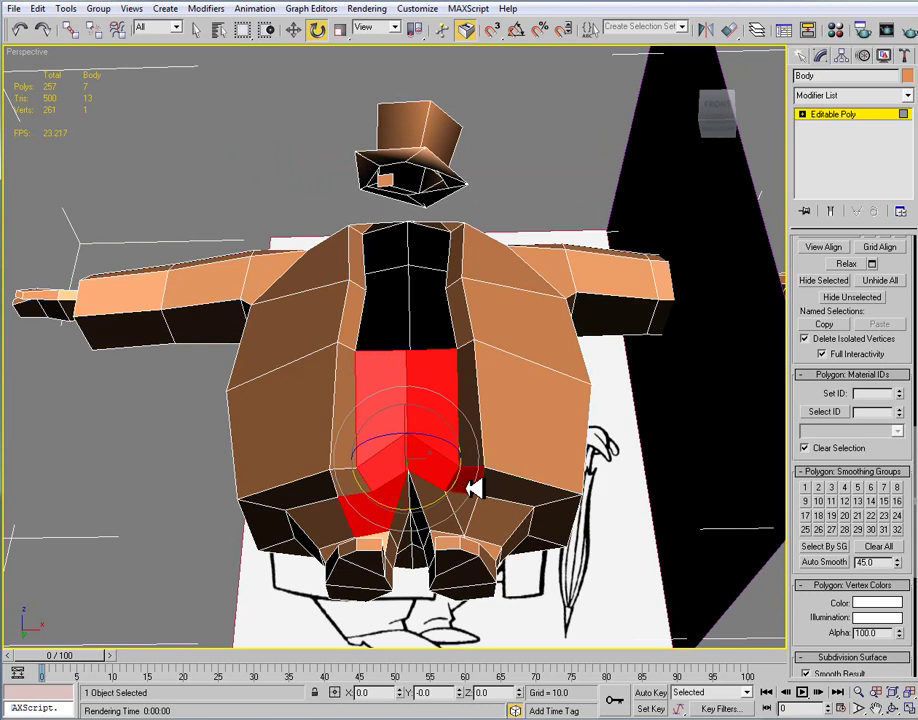
pyautogui.keyDown('ctrl'); pyautogui.click(480, 516); pyautogui.keyUp('ctrl')
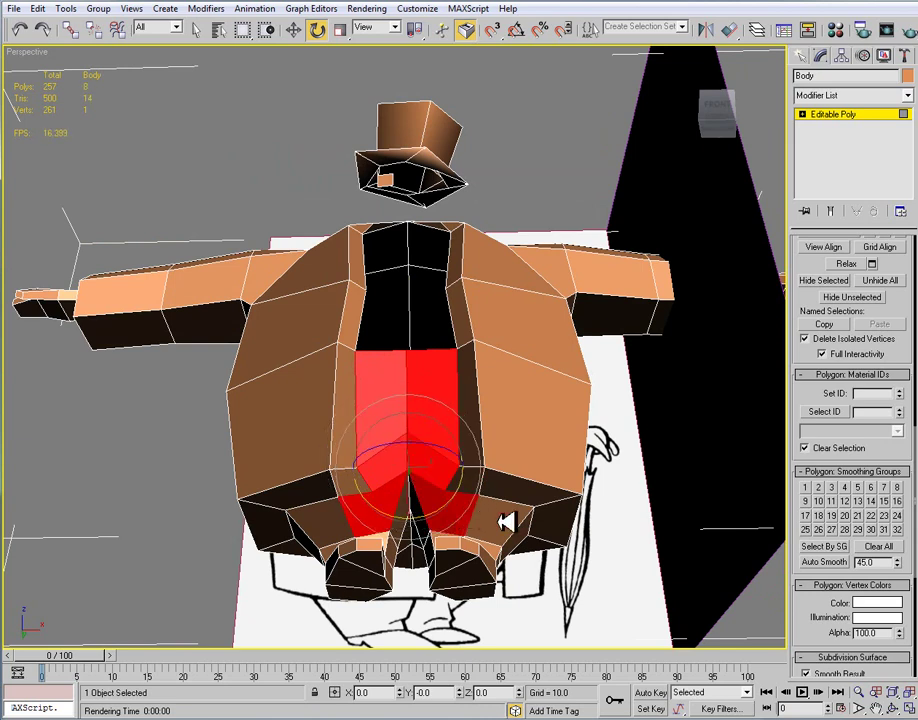
# - Add the narrow inner-edge polygons of one coat flap, from the hem up to the chest, to the selection
pyautogui.keyDown('ctrl'); pyautogui.click(356, 480); pyautogui.keyUp('ctrl')
pyautogui.keyDown('ctrl'); pyautogui.click(345, 427); pyautogui.keyUp('ctrl')
pyautogui.keyDown('ctrl'); pyautogui.click(362, 325); pyautogui.keyUp('ctrl')
pyautogui.keyDown('ctrl'); pyautogui.click(369, 266); pyautogui.keyUp('ctrl')
pyautogui.keyDown('alt'); pyautogui.moveTo(369, 268); pyautogui.dragTo(376, 312, button='middle'); pyautogui.keyUp('alt')
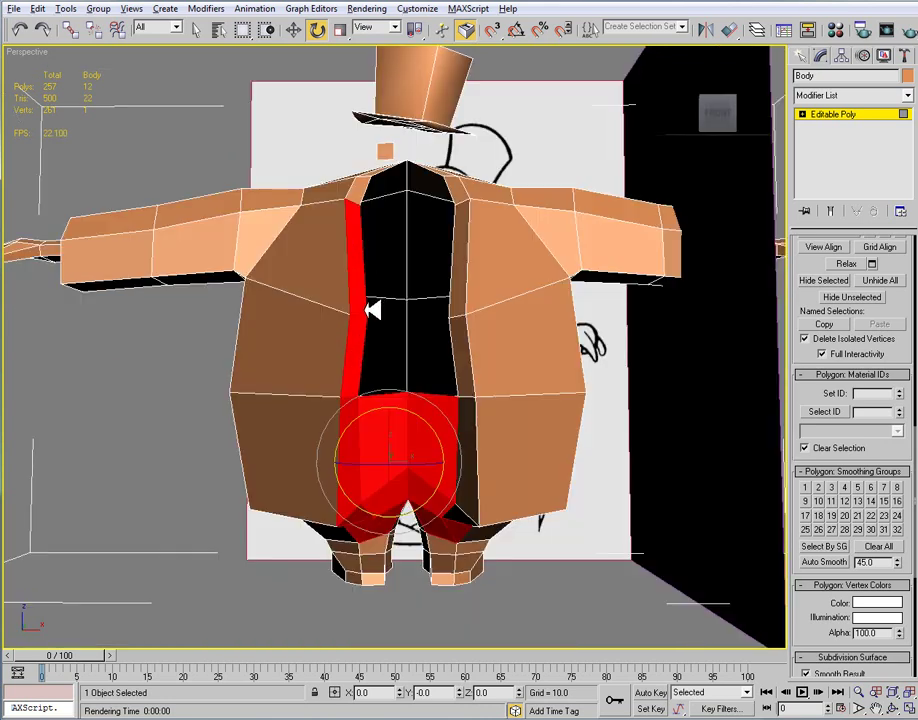
# - Extend the selection around the collar at the neck and down the inner edge of the other coat flap
pyautogui.keyDown('ctrl'); pyautogui.click(357, 184); pyautogui.keyUp('ctrl')
pyautogui.keyDown('alt'); pyautogui.moveTo(380, 191); pyautogui.dragTo(388, 207, button='middle'); pyautogui.keyUp('alt')
pyautogui.keyDown('ctrl'); pyautogui.click(370, 159); pyautogui.keyUp('ctrl')
pyautogui.keyDown('ctrl'); pyautogui.click(458, 185); pyautogui.keyUp('ctrl')
pyautogui.keyDown('ctrl'); pyautogui.click(471, 225); pyautogui.keyUp('ctrl')
pyautogui.keyDown('ctrl'); pyautogui.click(470, 310); pyautogui.keyUp('ctrl')
pyautogui.keyDown('ctrl'); pyautogui.click(475, 365); pyautogui.keyUp('ctrl')
pyautogui.keyDown('ctrl'); pyautogui.click(475, 451); pyautogui.keyUp('ctrl')
# - Add the polygons on the underside of the coat and around the first trouser leg to the selection
pyautogui.keyDown('alt'); pyautogui.moveTo(475, 365); pyautogui.dragTo(418, 447, button='middle'); pyautogui.keyUp('alt')
pyautogui.keyDown('ctrl'); pyautogui.click(455, 421); pyautogui.keyUp('ctrl')
pyautogui.keyDown('ctrl'); pyautogui.click(475, 402); pyautogui.keyUp('ctrl')
pyautogui.keyDown('ctrl'); pyautogui.click(488, 435); pyautogui.keyUp('ctrl')
pyautogui.keyDown('ctrl'); pyautogui.click(459, 455); pyautogui.keyUp('ctrl')
pyautogui.keyDown('ctrl'); pyautogui.click(440, 455); pyautogui.keyUp('ctrl')
pyautogui.keyDown('ctrl'); pyautogui.click(399, 452); pyautogui.keyUp('ctrl')
pyautogui.keyDown('ctrl'); pyautogui.click(399, 440); pyautogui.keyUp('ctrl')
pyautogui.keyDown('ctrl'); pyautogui.click(380, 460); pyautogui.keyUp('ctrl')
pyautogui.keyDown('ctrl'); pyautogui.click(350, 454); pyautogui.keyUp('ctrl')
# - Add the remaining side polygons of the other trouser leg and the adjoining coat underside to the selection
pyautogui.keyDown('ctrl'); pyautogui.click(326, 421); pyautogui.keyUp('ctrl')
pyautogui.keyDown('ctrl'); pyautogui.click(313, 414); pyautogui.keyUp('ctrl')
pyautogui.keyDown('ctrl'); pyautogui.click(275, 418); pyautogui.keyUp('ctrl')
pyautogui.keyDown('ctrl'); pyautogui.click(285, 445); pyautogui.keyUp('ctrl')
pyautogui.keyDown('ctrl'); pyautogui.click(277, 448); pyautogui.keyUp('ctrl')
pyautogui.keyDown('ctrl'); pyautogui.click(322, 376); pyautogui.keyUp('ctrl')
pyautogui.keyDown('ctrl'); pyautogui.click(312, 362); pyautogui.keyUp('ctrl')
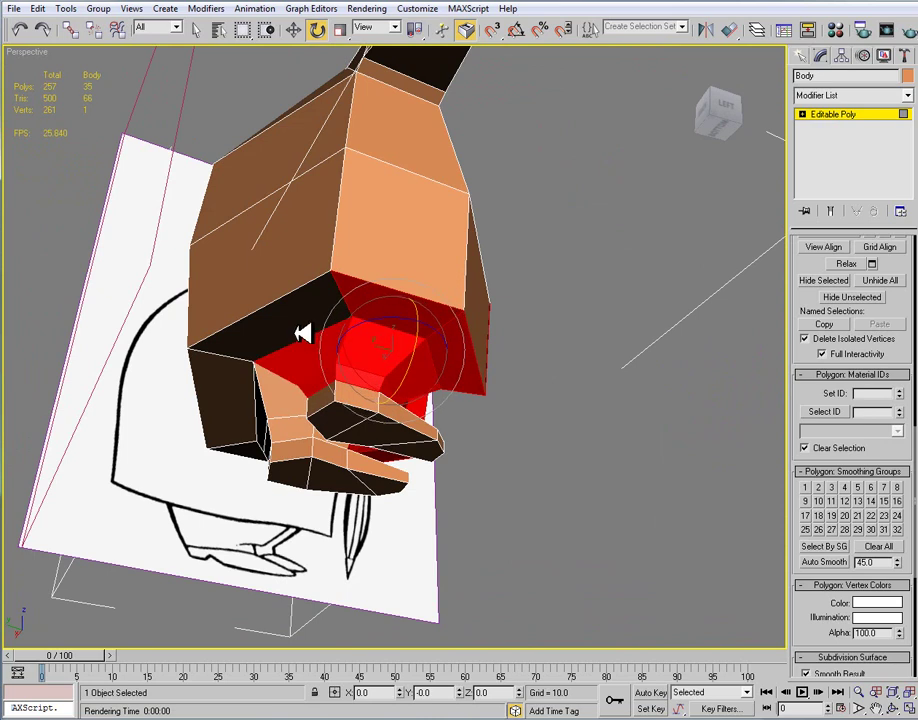
pyautogui.keyDown('ctrl'); pyautogui.click(301, 332); pyautogui.keyUp('ctrl')
# - Complete the selection with the rear coat underside and the back and inner polygons of both trouser legs
pyautogui.keyDown('alt'); pyautogui.moveTo(305, 359); pyautogui.dragTo(378, 336, button='middle'); pyautogui.keyUp('alt')
pyautogui.keyDown('ctrl'); pyautogui.click(353, 265); pyautogui.keyUp('ctrl')
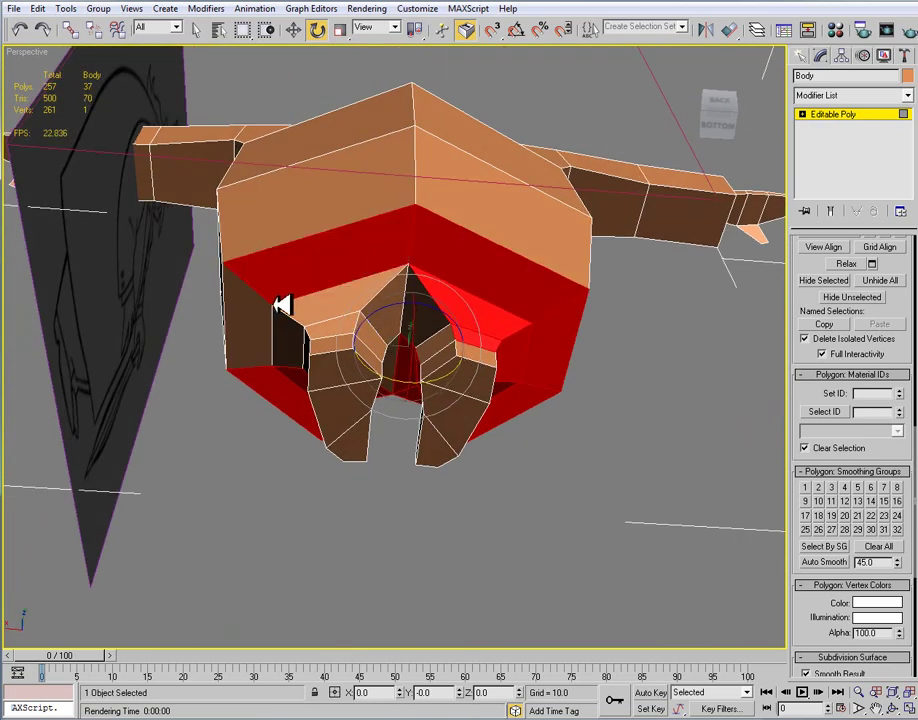
pyautogui.keyDown('ctrl'); pyautogui.click(267, 316); pyautogui.keyUp('ctrl')
pyautogui.keyDown('ctrl'); pyautogui.click(295, 336); pyautogui.keyUp('ctrl')
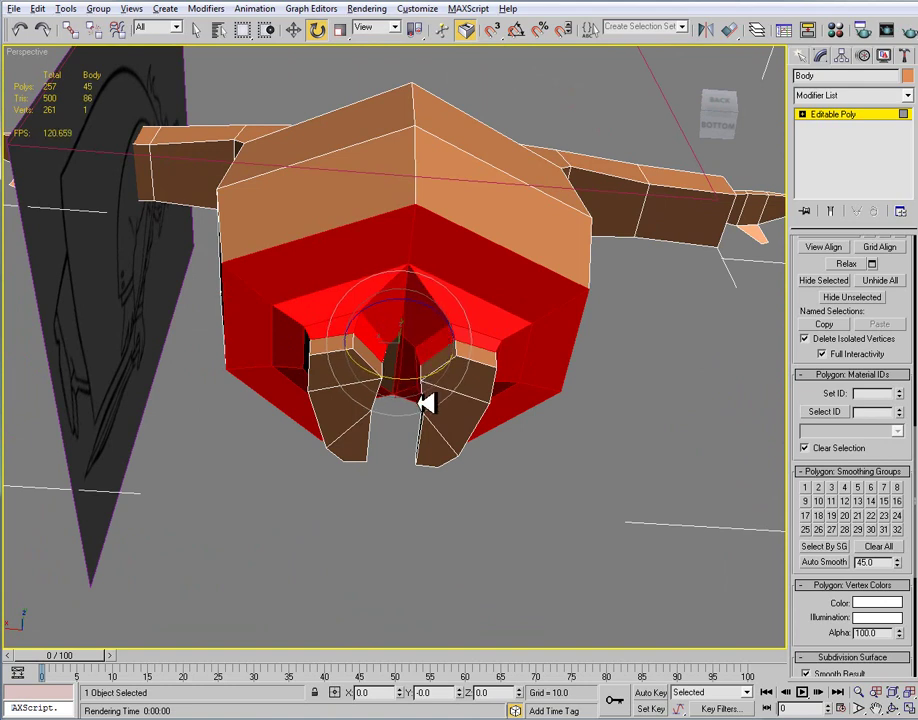
pyautogui.keyDown('alt'); pyautogui.moveTo(433, 412); pyautogui.dragTo(502, 438, button='middle'); pyautogui.keyUp('alt')
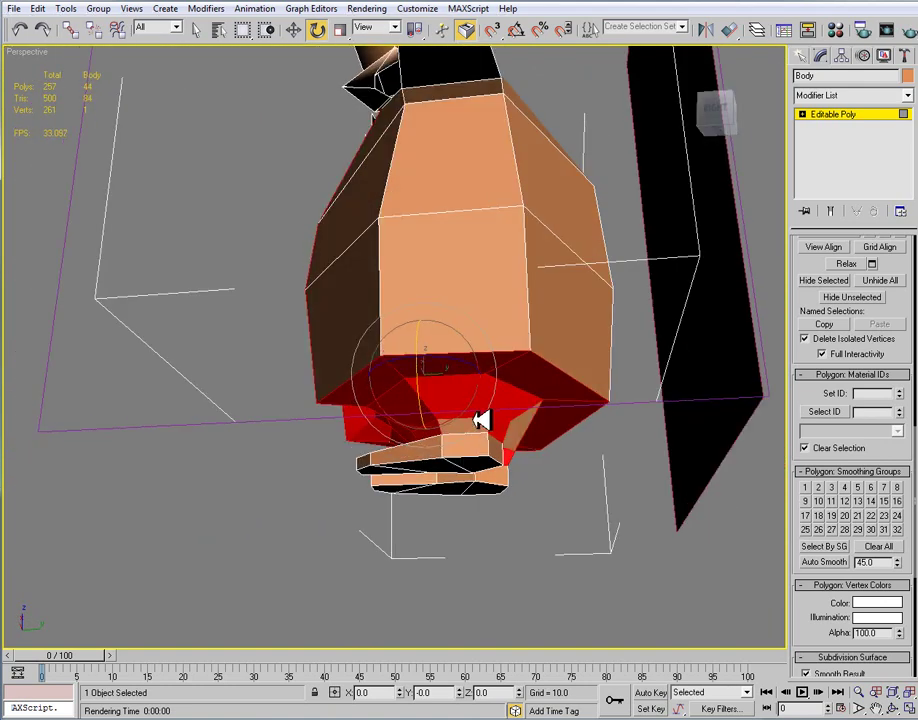
pyautogui.keyDown('ctrl'); pyautogui.click(525, 442); pyautogui.keyUp('ctrl')
pyautogui.keyDown('alt'); pyautogui.moveTo(501, 480); pyautogui.dragTo(594, 385, button='middle'); pyautogui.keyUp('alt')
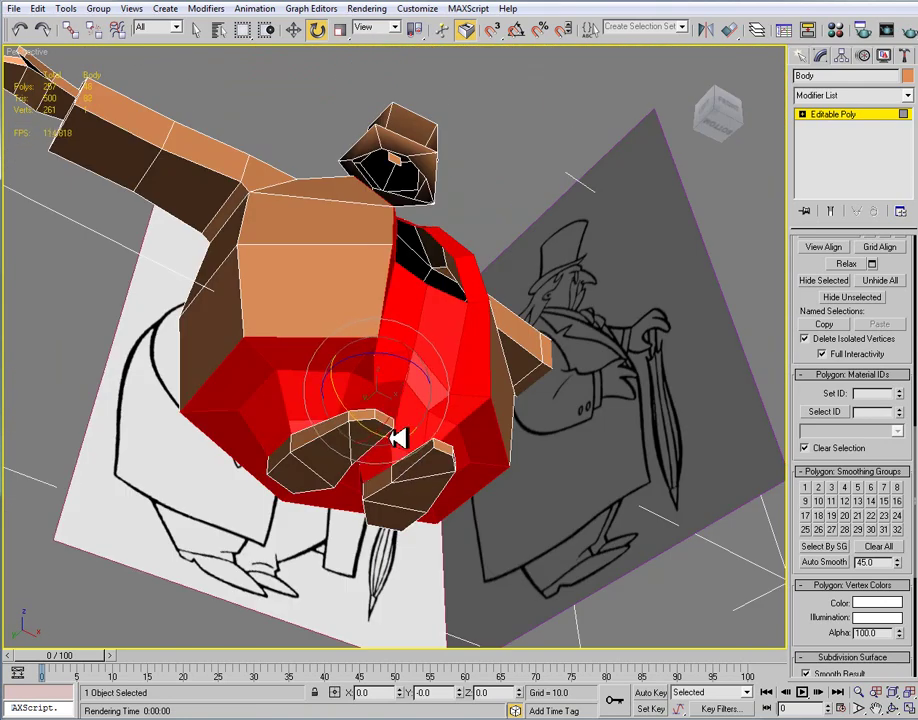
pyautogui.keyDown('alt'); pyautogui.moveTo(402, 434); pyautogui.dragTo(420, 490, button='middle'); pyautogui.keyUp('alt')
# - Assign the selected trouser and coat-lining polygons to smoothing group 4 and hide them
pyautogui.click(845, 487)
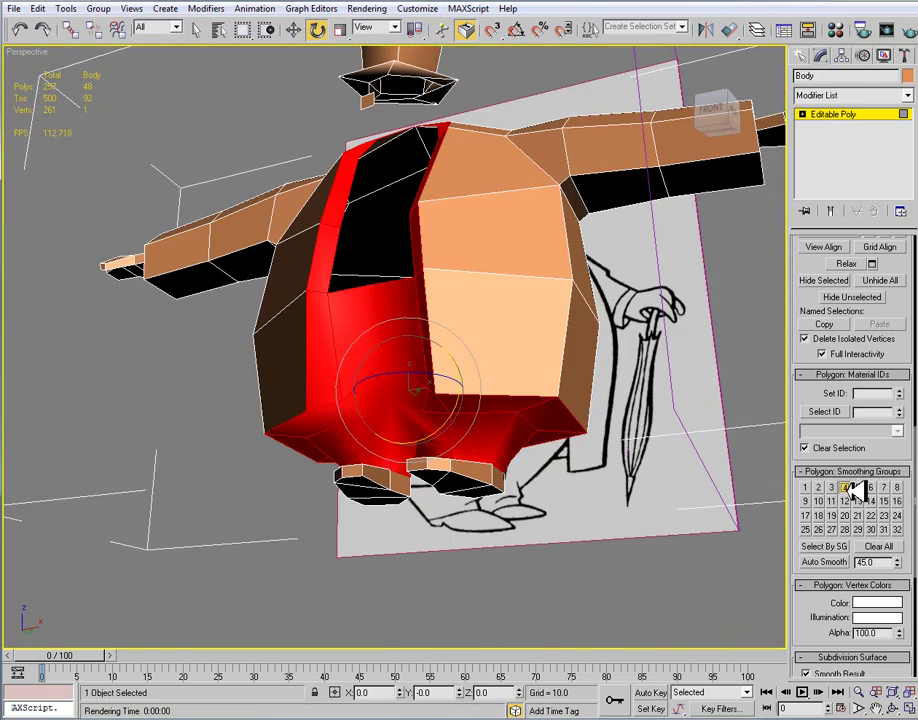
pyautogui.keyDown('alt'); pyautogui.moveTo(392, 325); pyautogui.dragTo(576, 453, button='middle'); pyautogui.keyUp('alt')
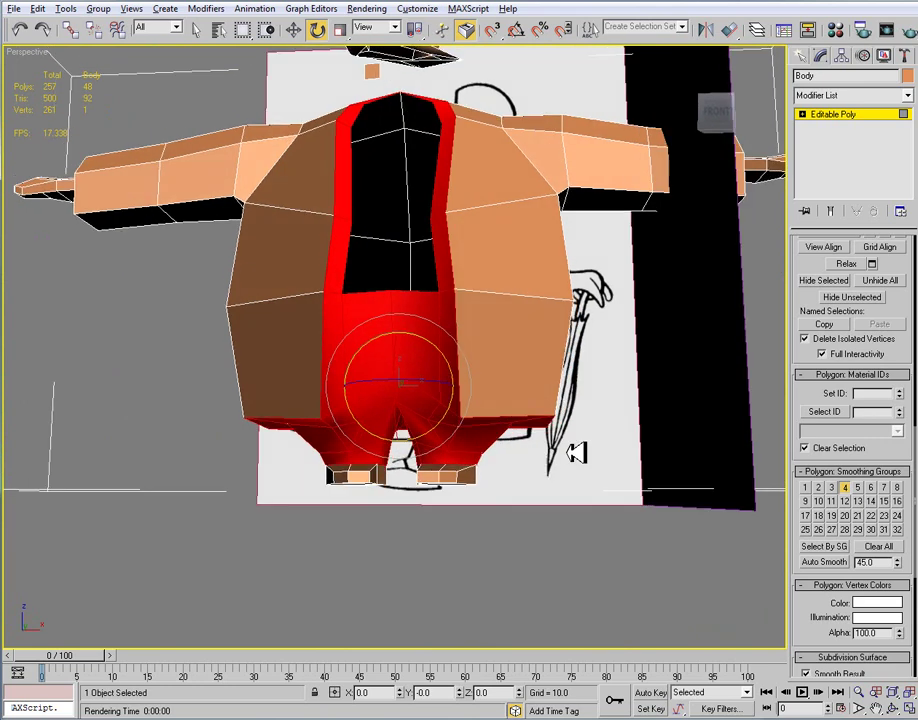
pyautogui.click(838, 280)
# - Select all polygons of both shoes, growing the selection to include the hidden-facing ones
pyautogui.moveTo(410, 441)
pyautogui.keyDown('alt'); pyautogui.mouseDown(button='middle')
pyautogui.moveTo(416, 486)
pyautogui.moveTo(420, 462)
pyautogui.mouseUp(button='middle'); pyautogui.keyUp('alt')
pyautogui.moveTo(542, 557); pyautogui.dragTo(301, 465)
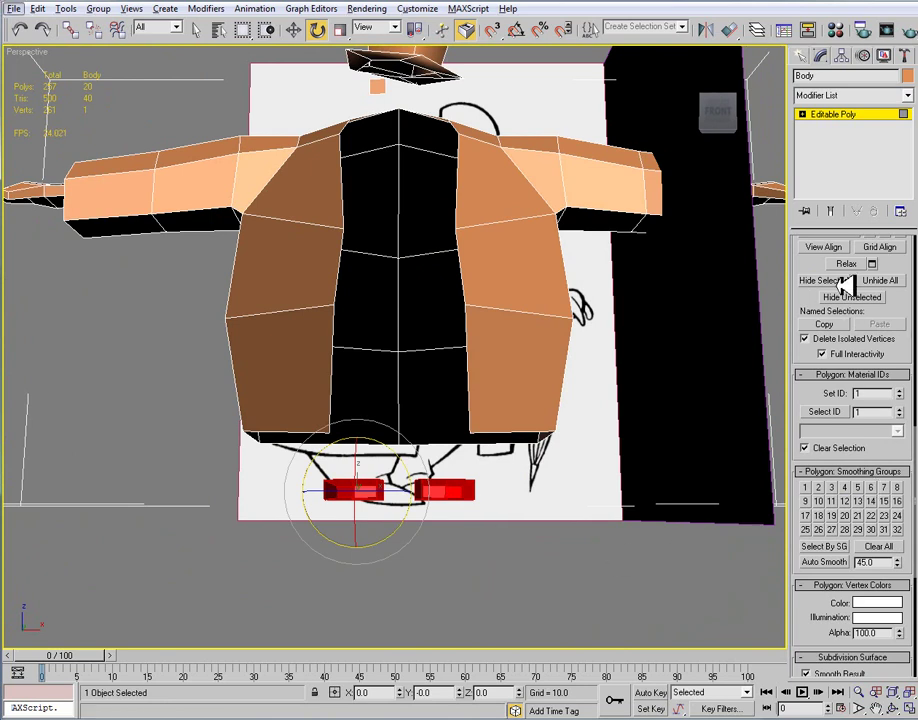
pyautogui.scroll(5, 912, 345)
pyautogui.scroll(5, 900, 300)
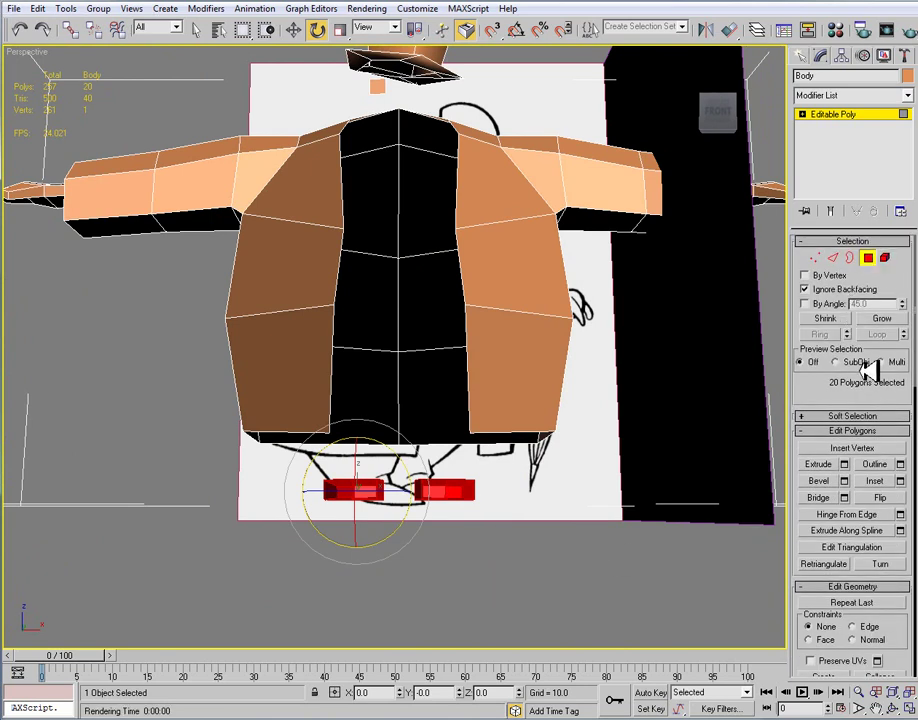
pyautogui.click(877, 318)
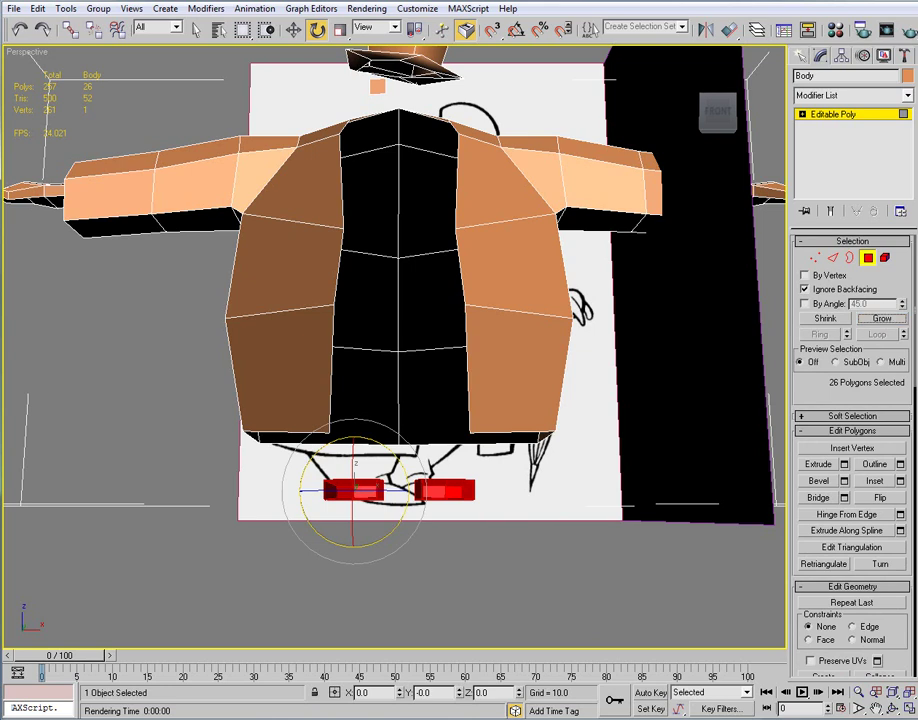
# - Assign the shoe polygons to smoothing group 5 and hide them
pyautogui.keyDown('alt'); pyautogui.moveTo(557, 437); pyautogui.dragTo(637, 457, button='middle'); pyautogui.keyUp('alt')
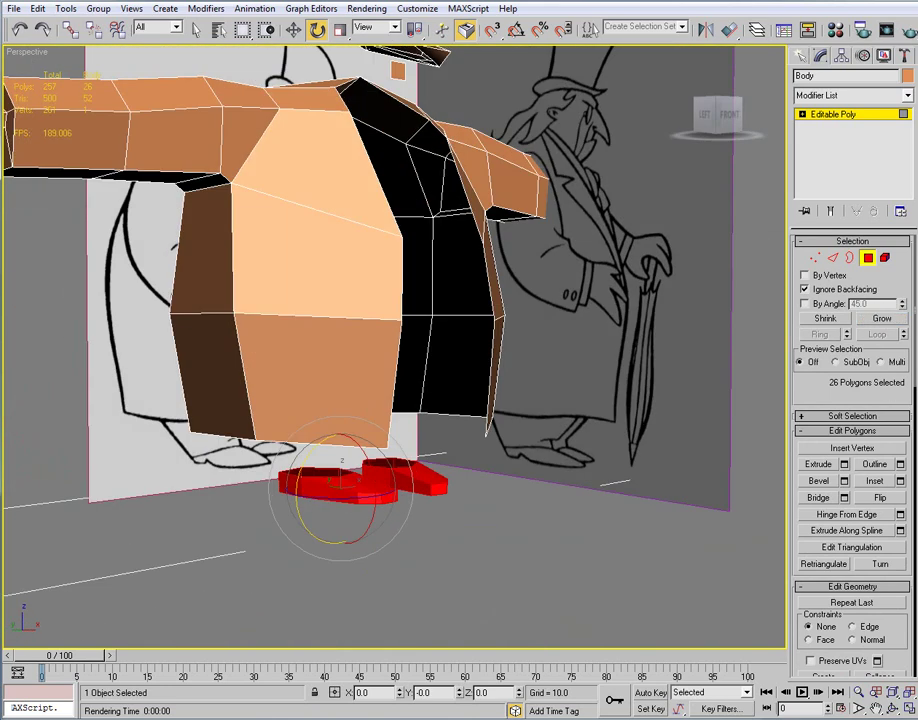
pyautogui.scroll(-10, 868, 565)
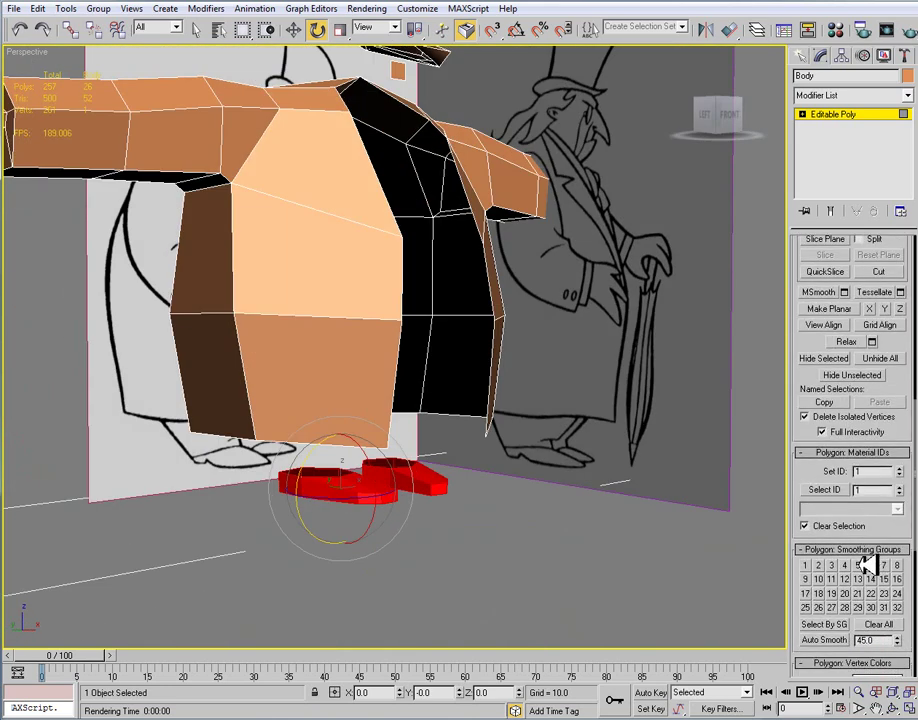
pyautogui.click(859, 566)
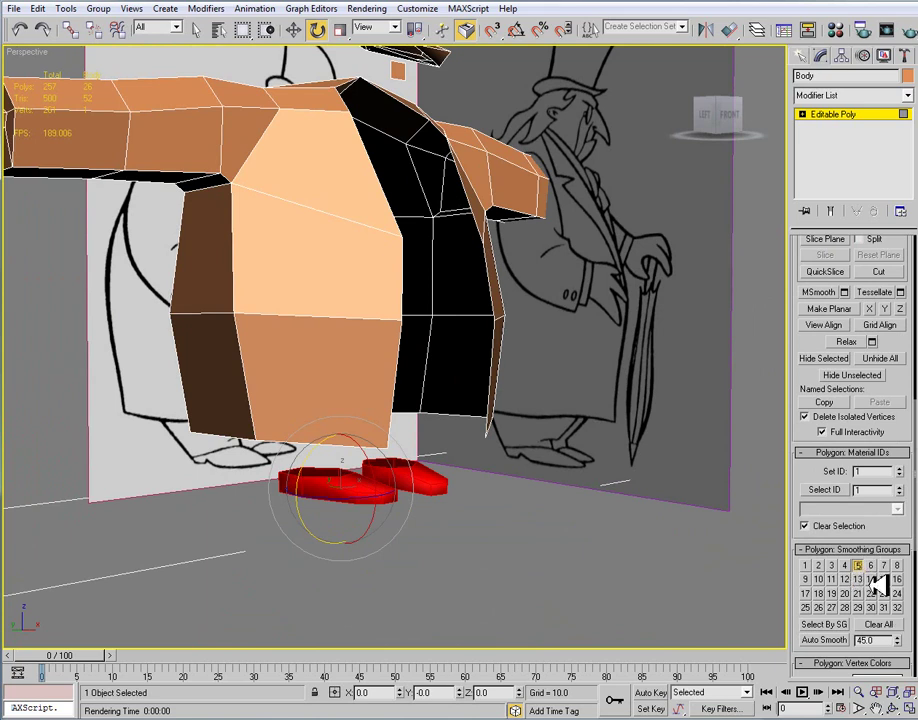
pyautogui.click(845, 358)
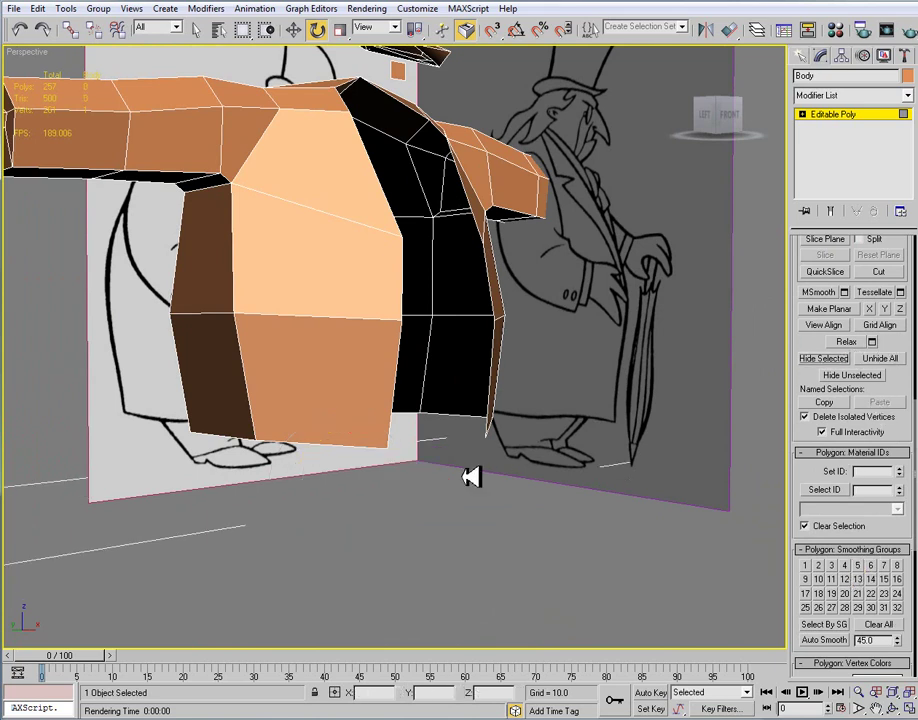
# - Select the coat polygons and grow the selection until it covers the whole coat and both sleeves
pyautogui.keyDown('alt'); pyautogui.moveTo(467, 504); pyautogui.dragTo(553, 555, button='middle'); pyautogui.keyUp('alt')
pyautogui.keyDown('alt'); pyautogui.moveTo(537, 508); pyautogui.dragTo(512, 507, button='middle'); pyautogui.keyUp('alt')
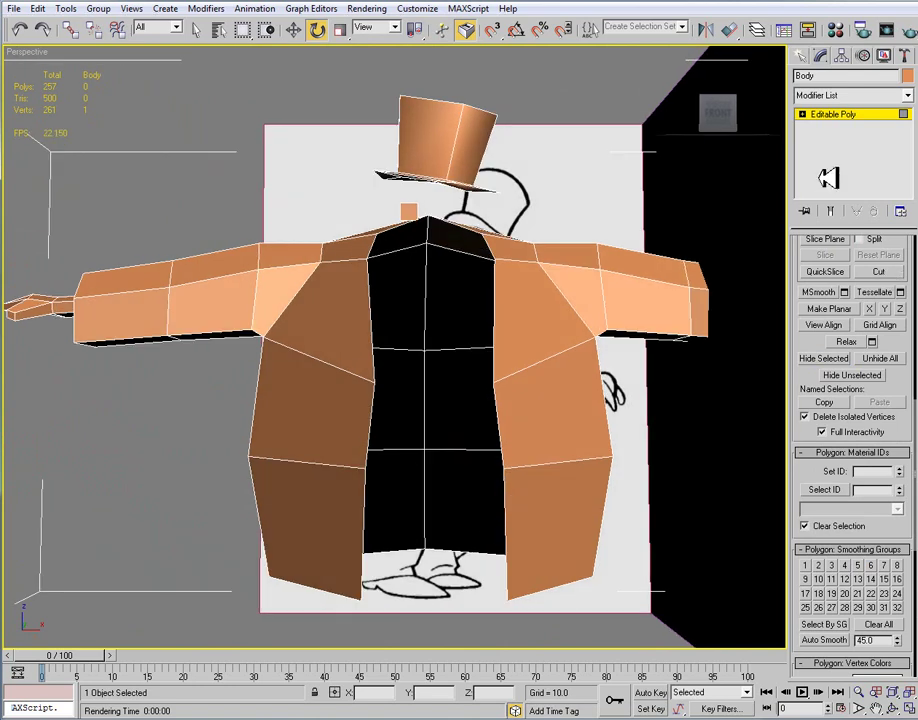
pyautogui.moveTo(464, 580); pyautogui.dragTo(195, 195)
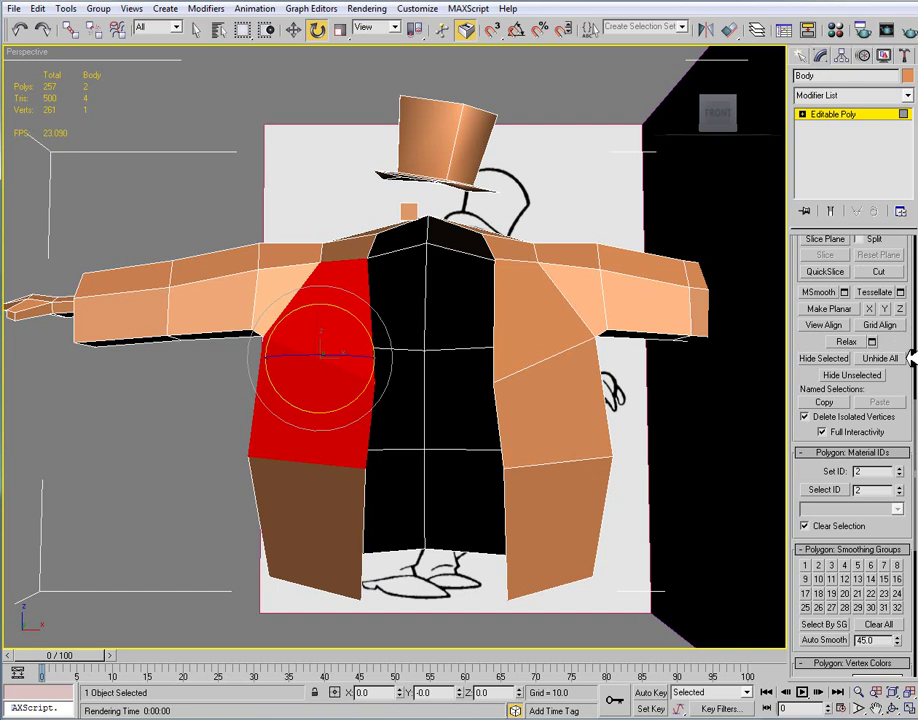
pyautogui.scroll(10, 832, 268)
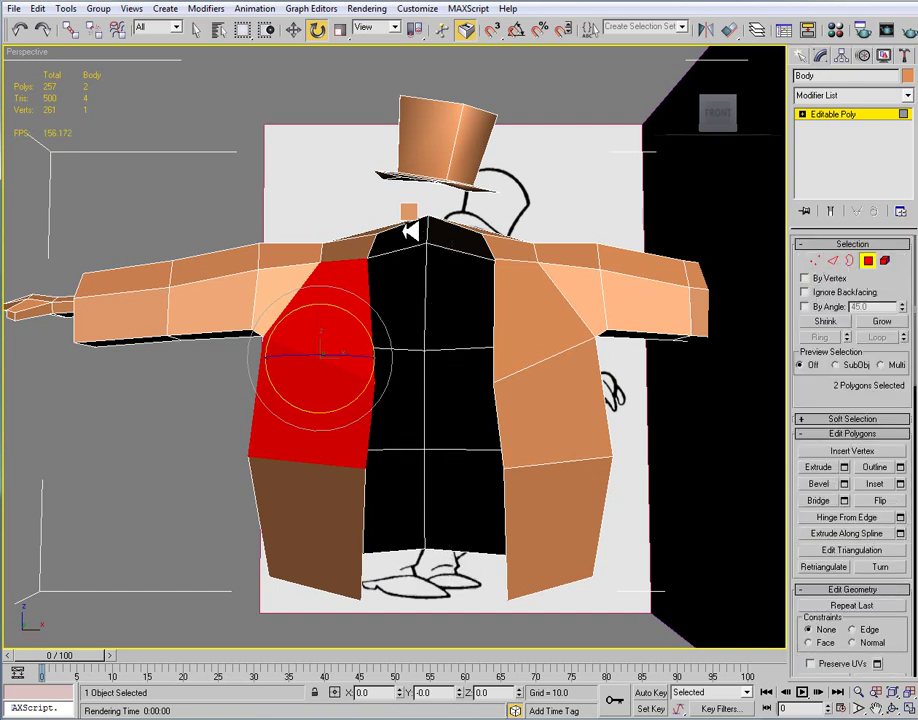
pyautogui.click(410, 286)
pyautogui.click(882, 321)
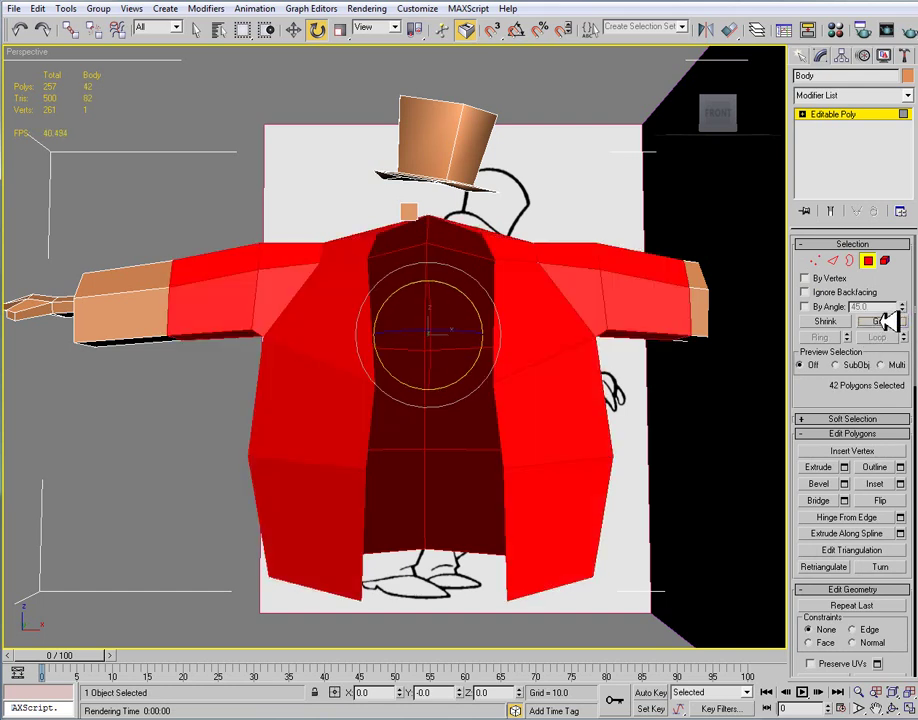
pyautogui.click(882, 321)
pyautogui.keyDown('alt'); pyautogui.moveTo(475, 423); pyautogui.dragTo(420, 452, button='middle'); pyautogui.keyUp('alt')
pyautogui.click(882, 321)
pyautogui.keyDown('alt'); pyautogui.moveTo(688, 348); pyautogui.dragTo(450, 330, button='middle'); pyautogui.keyUp('alt')
# - Assign the coat and sleeve polygons to smoothing group 6 and hide them
pyautogui.scroll(-5, 903, 503)
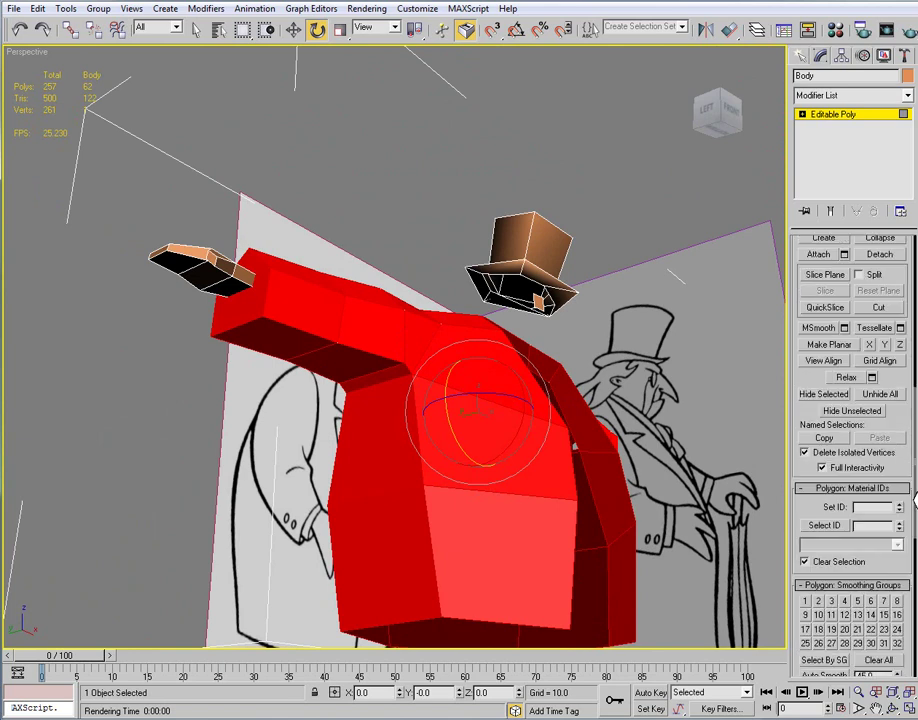
pyautogui.click(870, 601)
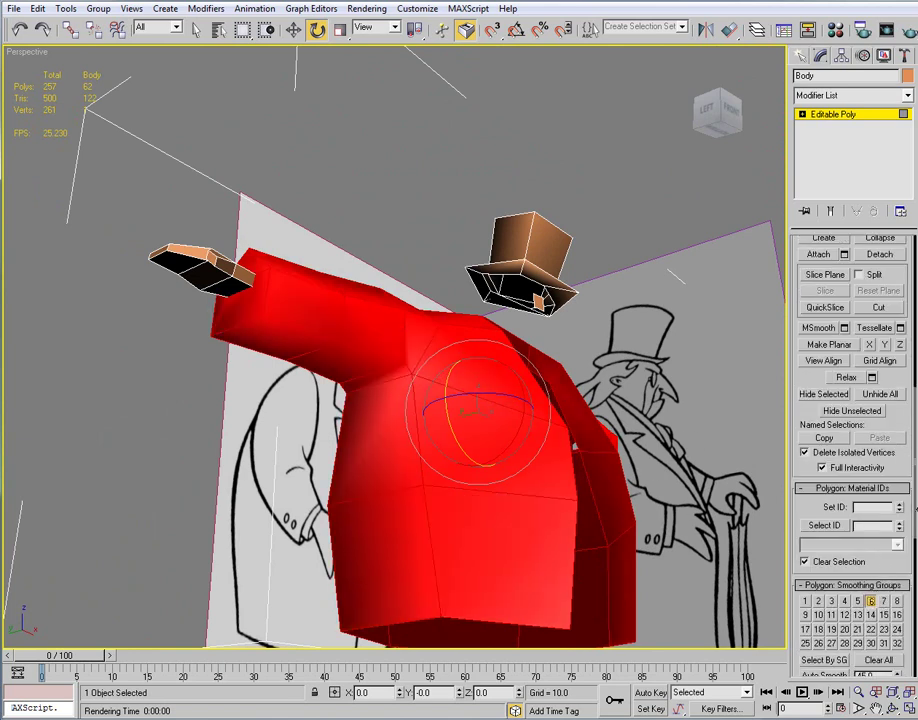
pyautogui.scroll(2, 866, 389)
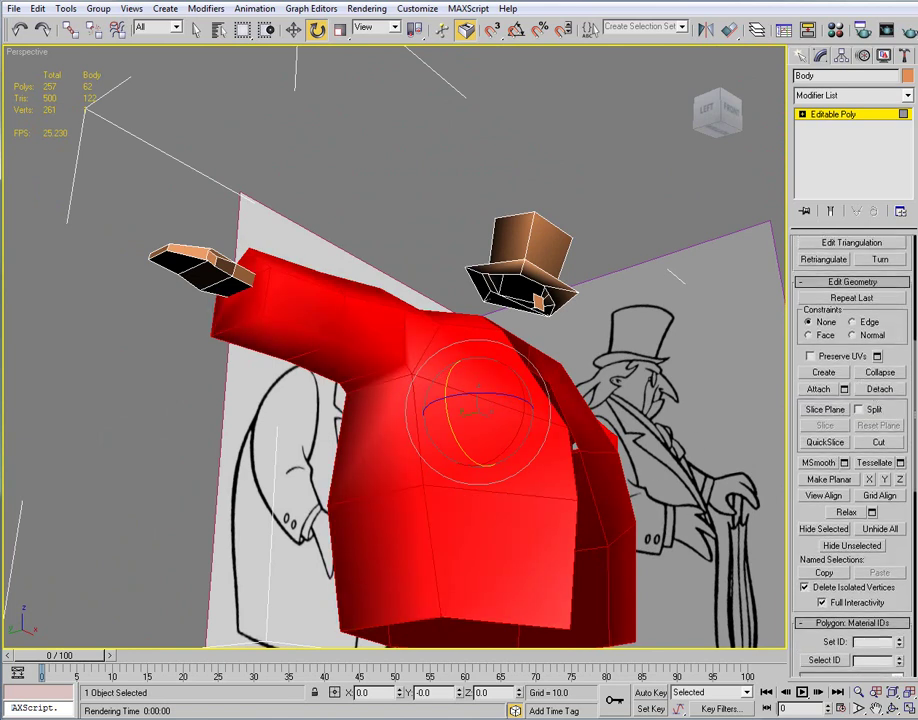
pyautogui.scroll(1, 912, 480)
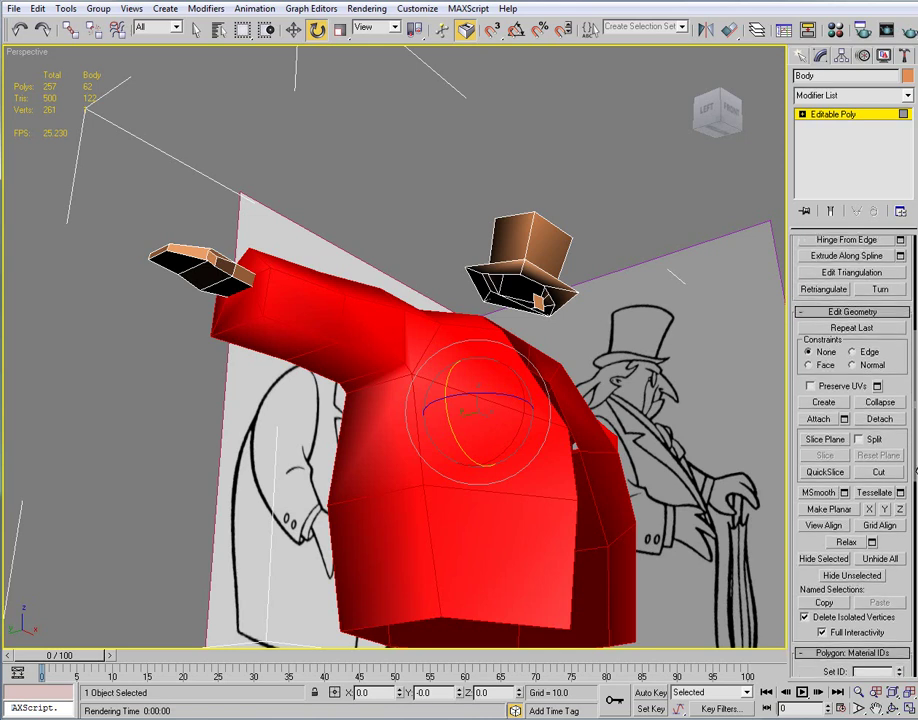
pyautogui.scroll(-2, 914, 470)
pyautogui.click(826, 448)
# - Select all polygons of both hands
pyautogui.keyDown('alt'); pyautogui.moveTo(382, 394); pyautogui.dragTo(308, 395, button='middle'); pyautogui.keyUp('alt')
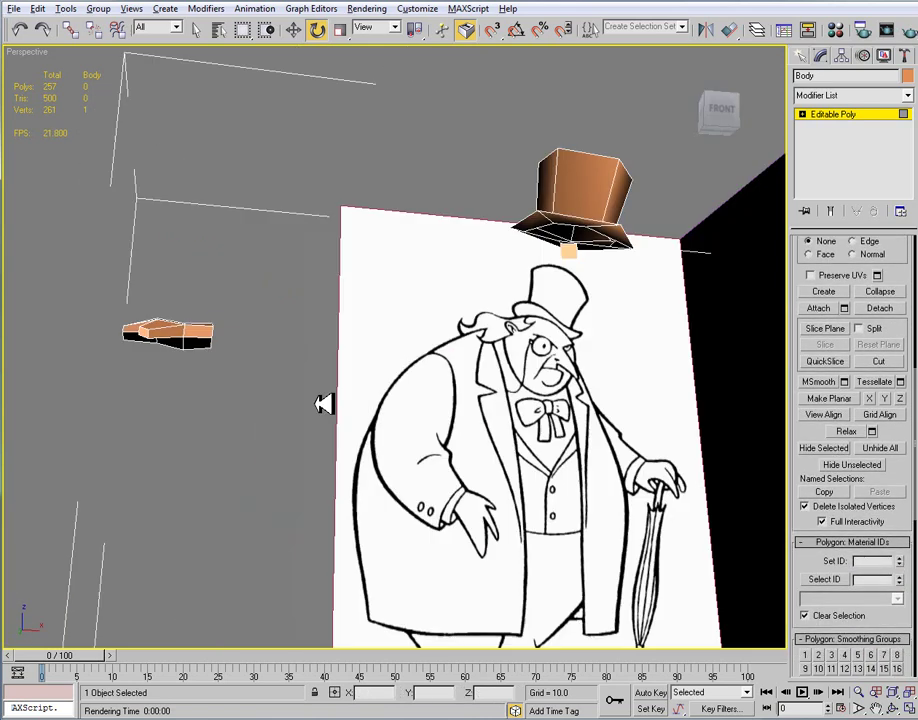
pyautogui.moveTo(247, 418); pyautogui.dragTo(75, 258)
pyautogui.scroll(-2, 385, 463)
pyautogui.moveTo(484, 473); pyautogui.dragTo(317, 463, button='middle')
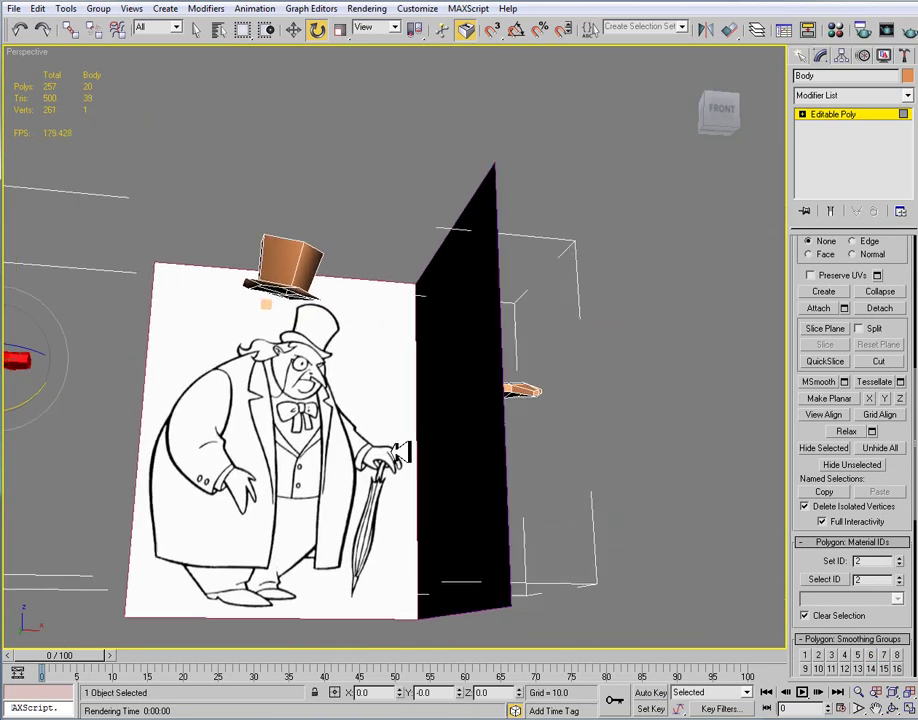
pyautogui.keyDown('ctrl'); pyautogui.click(518, 390); pyautogui.keyUp('ctrl')
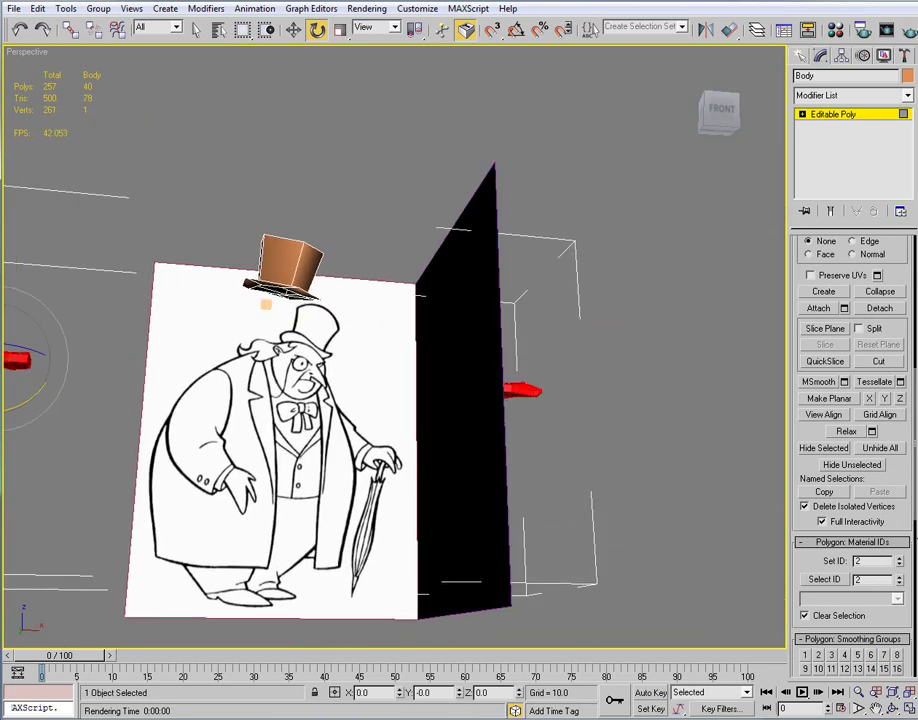
# - Assign the hand polygons to smoothing group 7 and unhide all polygons of the body
pyautogui.moveTo(914, 503); pyautogui.dragTo(914, 588)
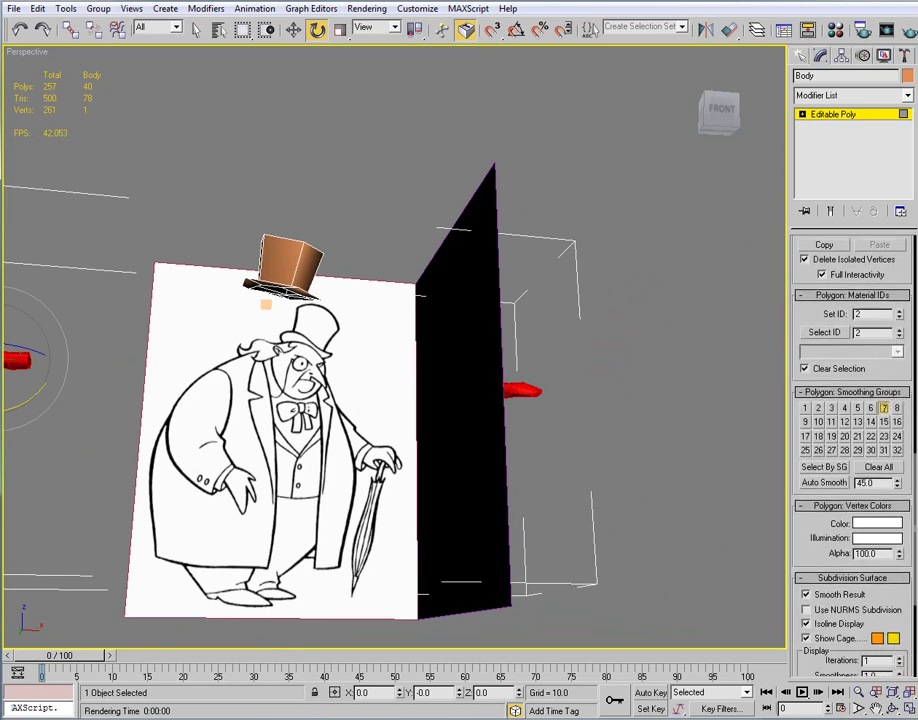
pyautogui.scroll(3, 914, 392)
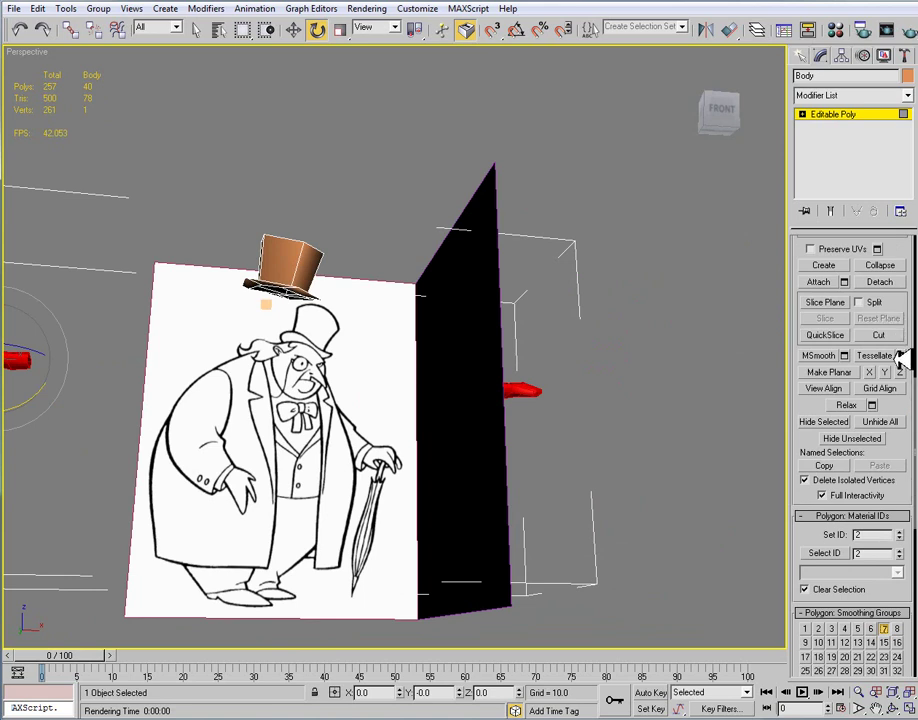
pyautogui.click(899, 422)
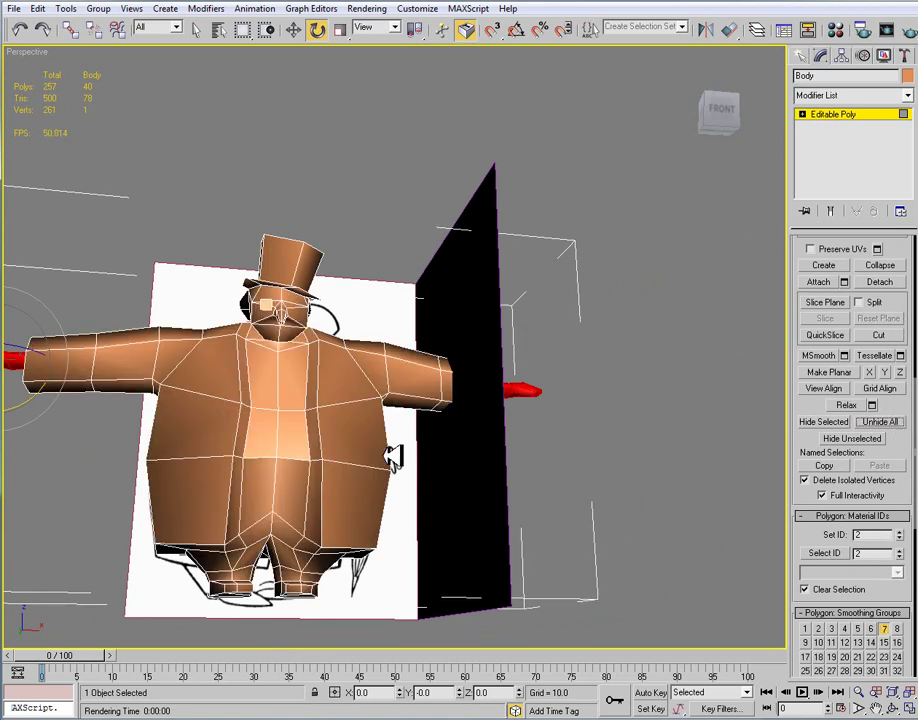
pyautogui.keyDown('alt'); pyautogui.moveTo(393, 457); pyautogui.dragTo(482, 457, button='middle'); pyautogui.keyUp('alt')
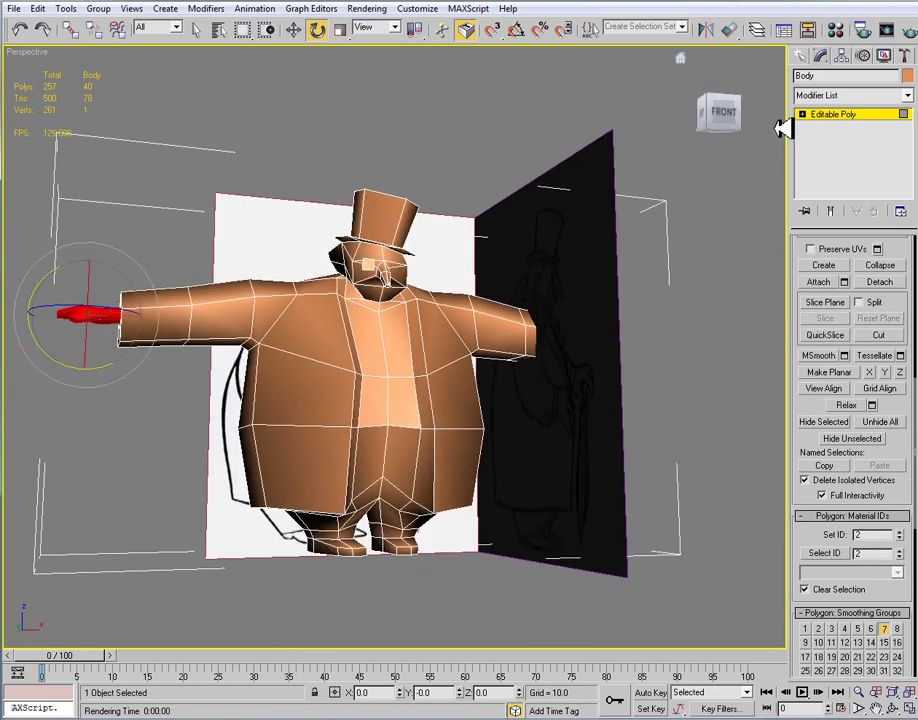
# - Leave polygon editing on the Body object and look at its object properties without changing them
pyautogui.click(858, 112)
pyautogui.hotkey('alt', 'Return')
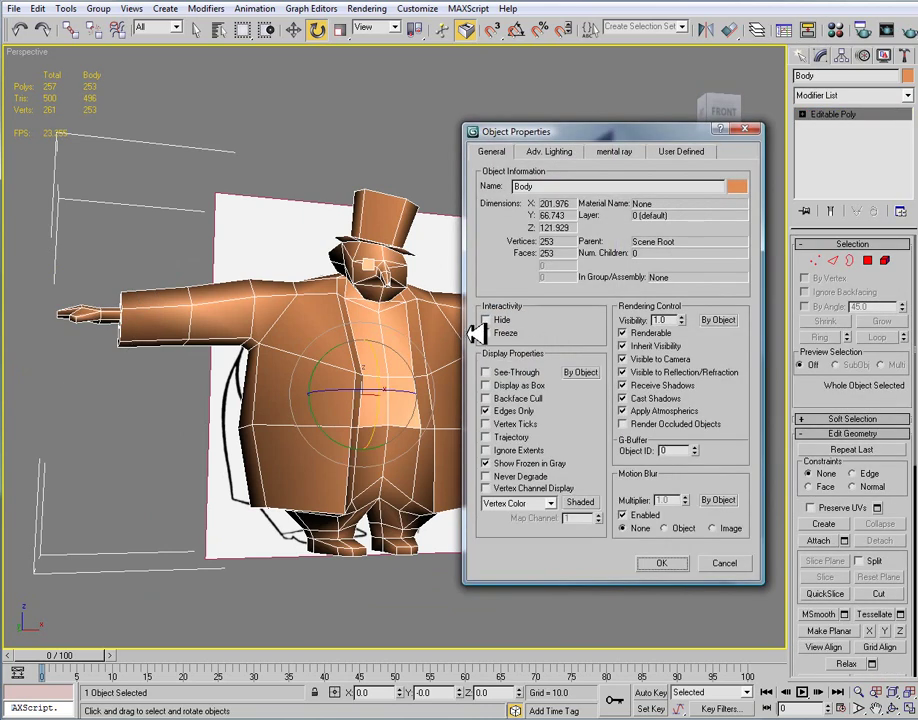
pyautogui.click(724, 562)
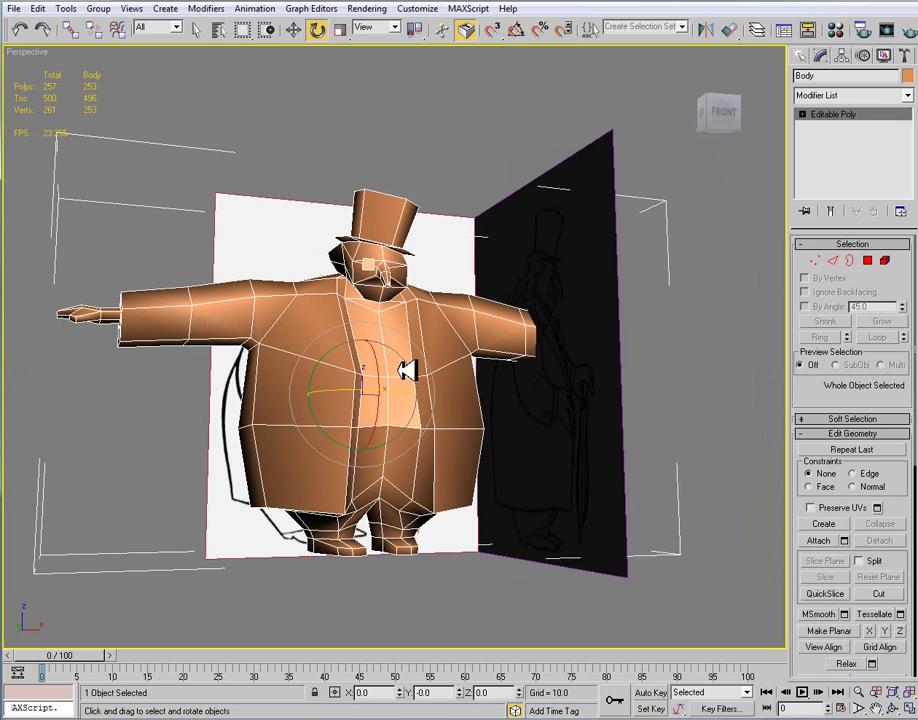
# - Deselect the body and render the whole character in the perspective view
pyautogui.click(734, 432)
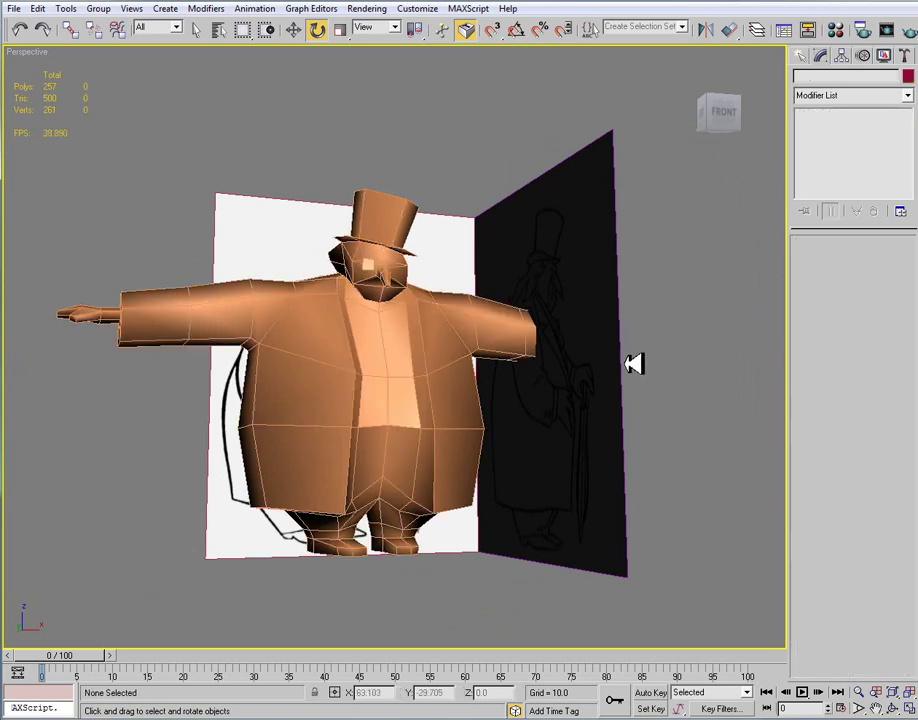
pyautogui.click(908, 30)
pyautogui.click(496, 5)
# - Render a front close-up of the character's head, hat and chest to check the smoothing
pyautogui.moveTo(476, 287); pyautogui.dragTo(455, 324, button='middle')
pyautogui.scroll(2, 529, 354)
pyautogui.scroll(3, 475, 275)
pyautogui.click(886, 30)
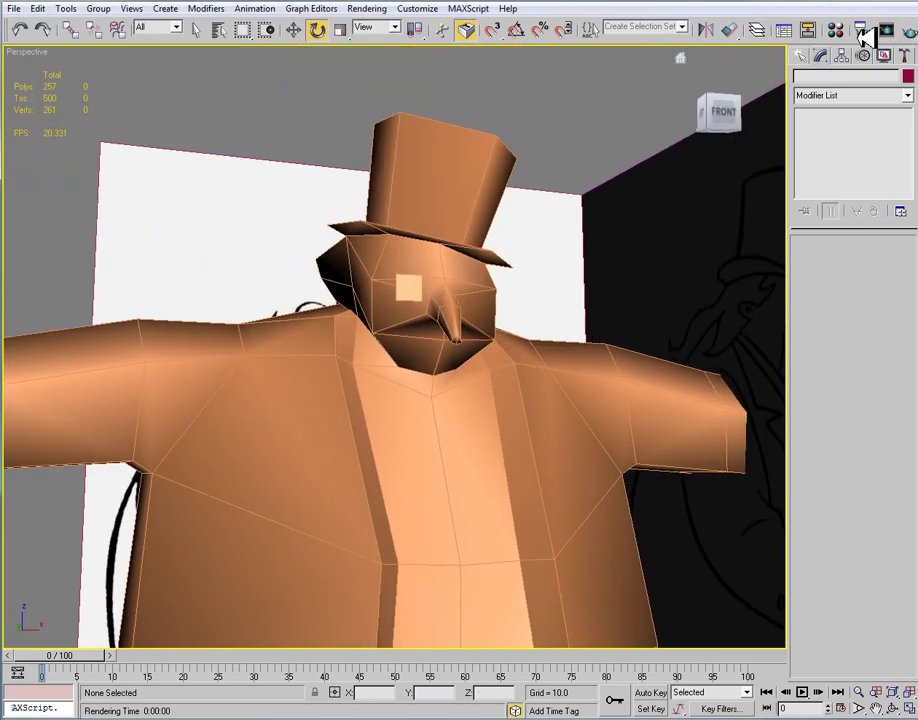
pyautogui.click(885, 32)
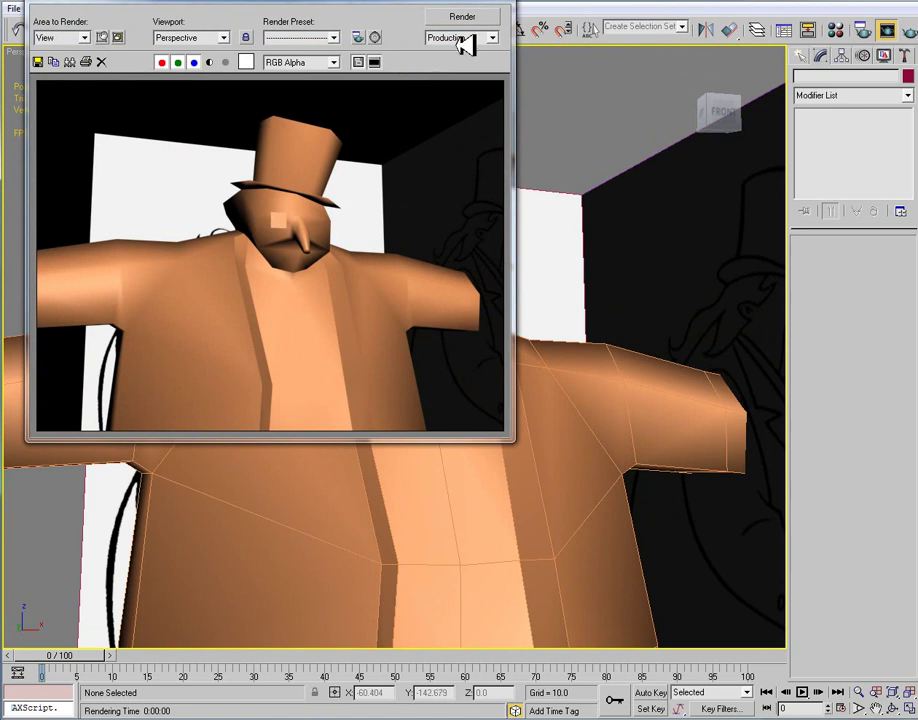
pyautogui.click(504, 4)
# - Render the character in a three-quarter view that shows the side of the coat, the sleeve and the hat
pyautogui.moveTo(510, 360); pyautogui.dragTo(549, 361, button='middle')
pyautogui.scroll(-4, 422, 295)
pyautogui.keyDown('alt'); pyautogui.moveTo(421, 295); pyautogui.dragTo(403, 306, button='middle'); pyautogui.keyUp('alt')
pyautogui.scroll(3, 438, 365)
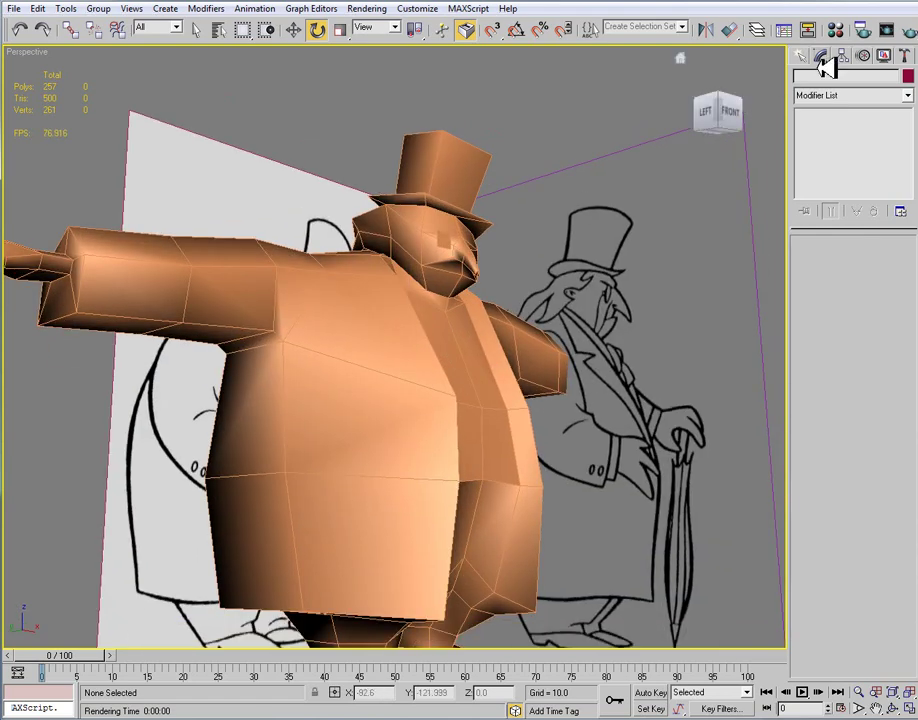
pyautogui.hotkey('shift', 'q')
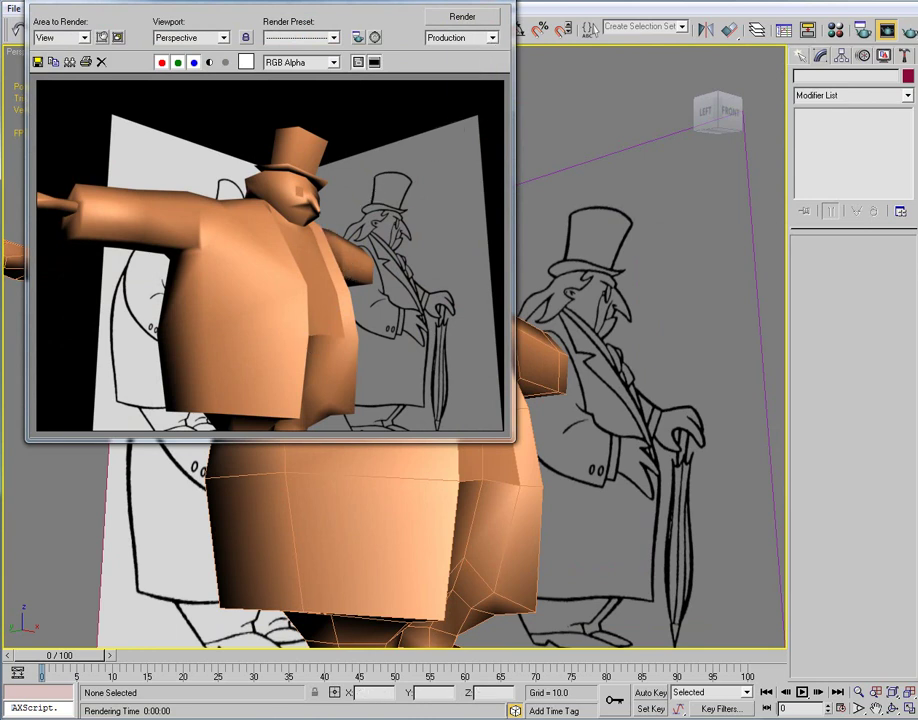
pyautogui.click(494, 3)
# - Render the front of the character down to the trousers and shoes
pyautogui.moveTo(535, 520); pyautogui.dragTo(510, 406, button='middle')
pyautogui.click(908, 30)
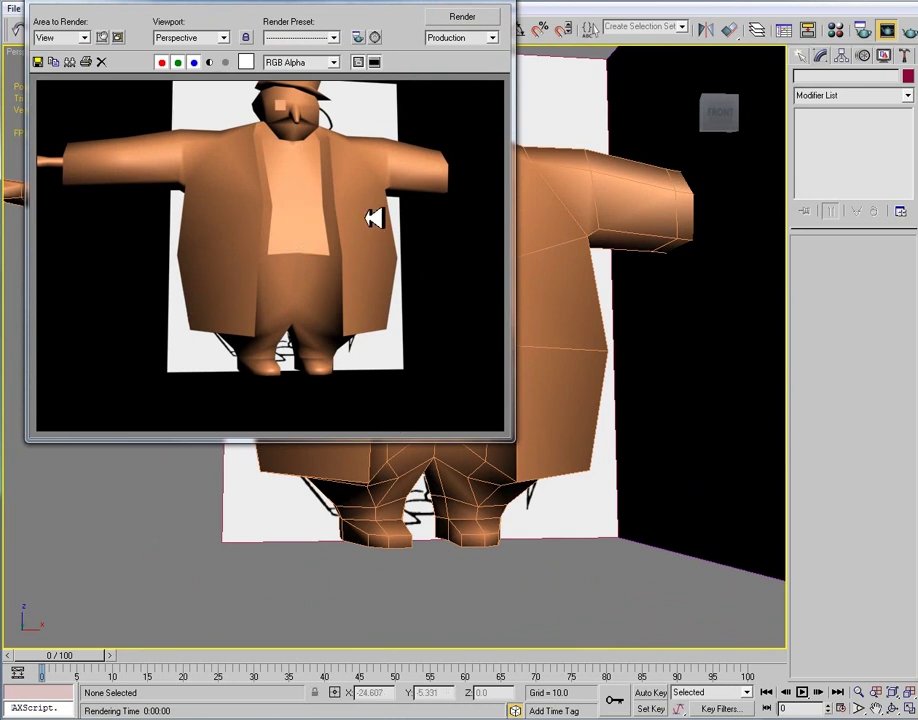
pyautogui.click(500, 3)
# - Render a close-up of one hand and sleeve cuff to check the border between their smoothing groups
pyautogui.keyDown('alt'); pyautogui.moveTo(300, 290); pyautogui.dragTo(416, 320, button='middle'); pyautogui.keyUp('alt')
pyautogui.keyDown('alt'); pyautogui.moveTo(357, 297); pyautogui.dragTo(440, 480, button='middle'); pyautogui.keyUp('alt')
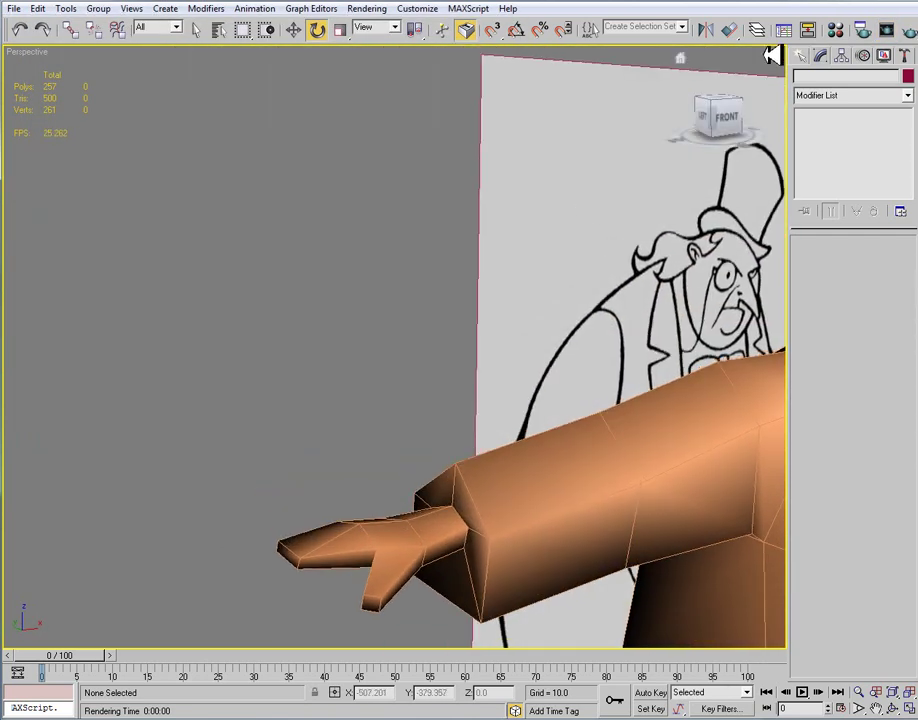
pyautogui.hotkey('shift', 'q')
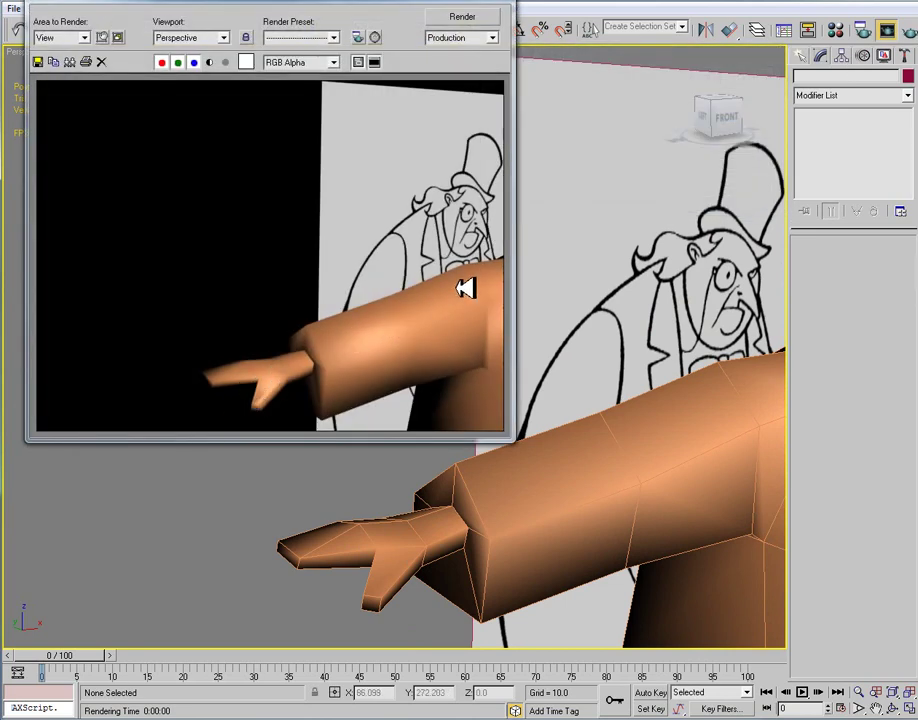
pyautogui.click(494, 2)
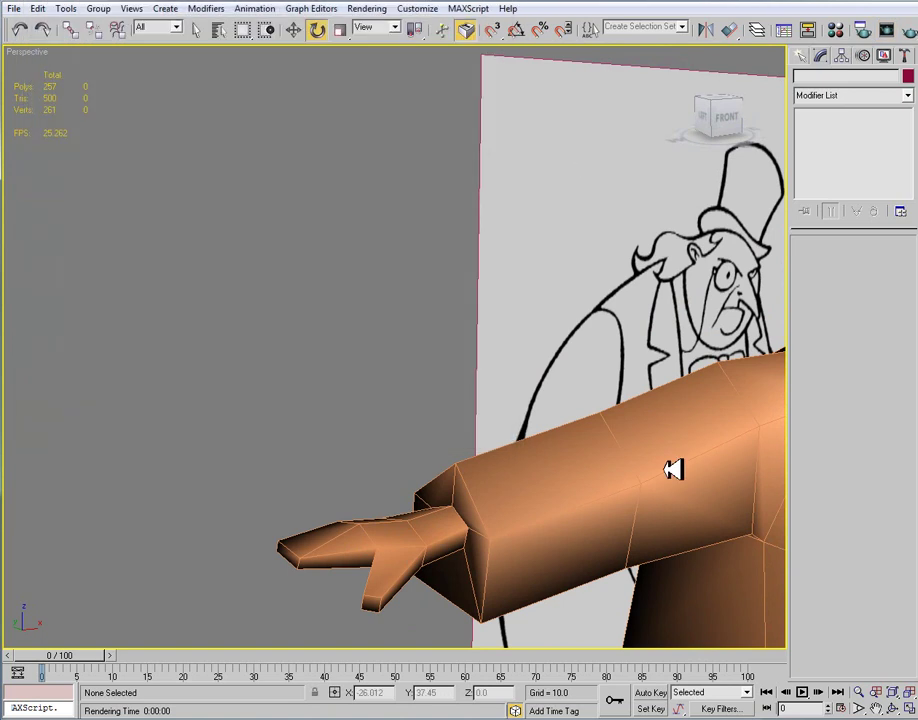
# - Examine the shading of the whole model from the back, the front and a three-quarter angle
pyautogui.scroll(-5, 658, 471)
pyautogui.moveTo(658, 471); pyautogui.dragTo(508, 432, button='middle')
pyautogui.keyDown('alt'); pyautogui.moveTo(566, 449); pyautogui.dragTo(475, 434, button='middle'); pyautogui.keyUp('alt')
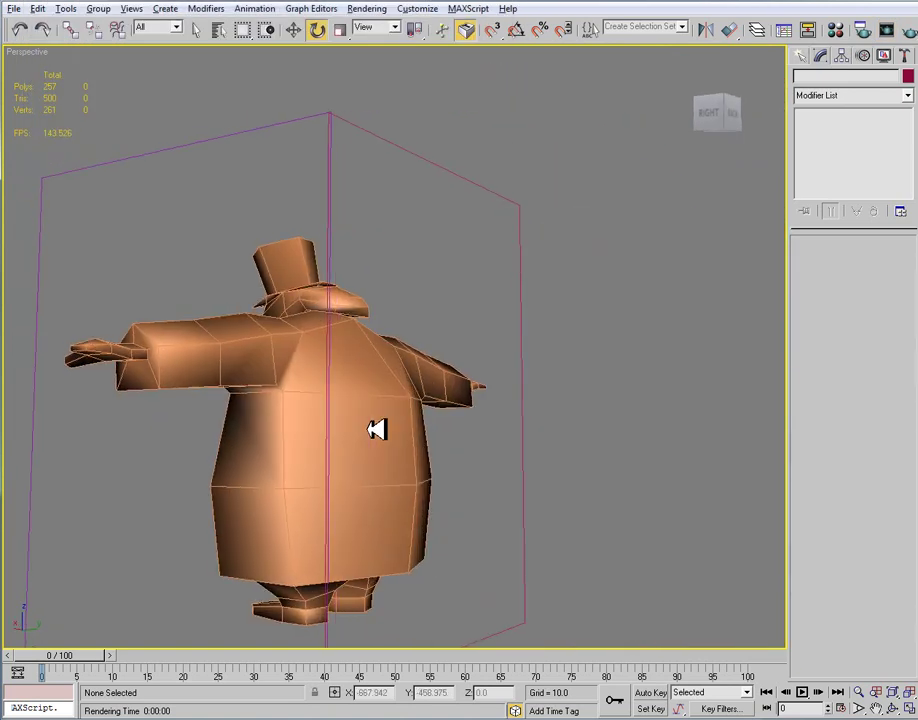
pyautogui.keyDown('alt'); pyautogui.moveTo(415, 432); pyautogui.dragTo(481, 378, button='middle'); pyautogui.keyUp('alt')
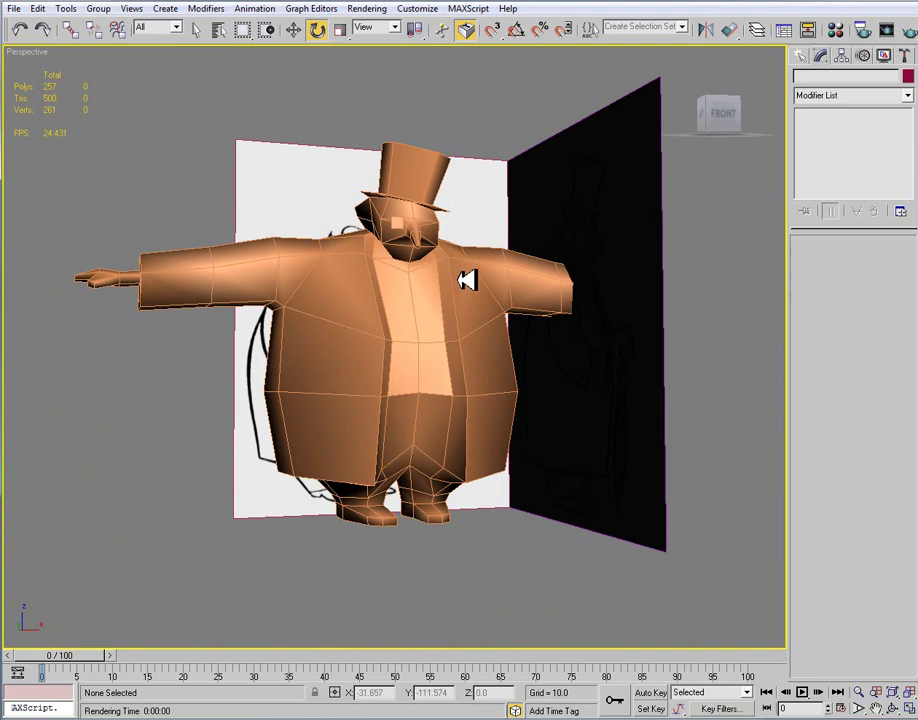
pyautogui.keyDown('alt'); pyautogui.moveTo(483, 315); pyautogui.dragTo(509, 321, button='middle'); pyautogui.keyUp('alt')
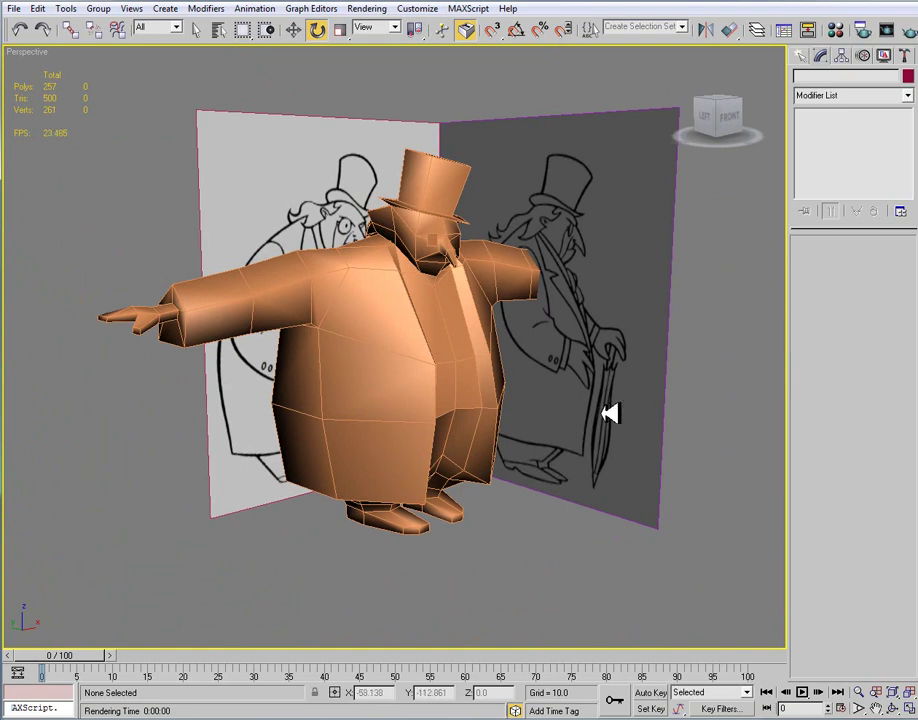
pyautogui.moveTo(527, 397)
pyautogui.keyDown('alt'); pyautogui.mouseDown(button='middle')
pyautogui.moveTo(584, 406)
pyautogui.moveTo(621, 387)
pyautogui.moveTo(549, 375)
pyautogui.moveTo(503, 386)
pyautogui.moveTo(414, 379)
pyautogui.moveTo(503, 375)
pyautogui.mouseUp(button='middle'); pyautogui.keyUp('alt')
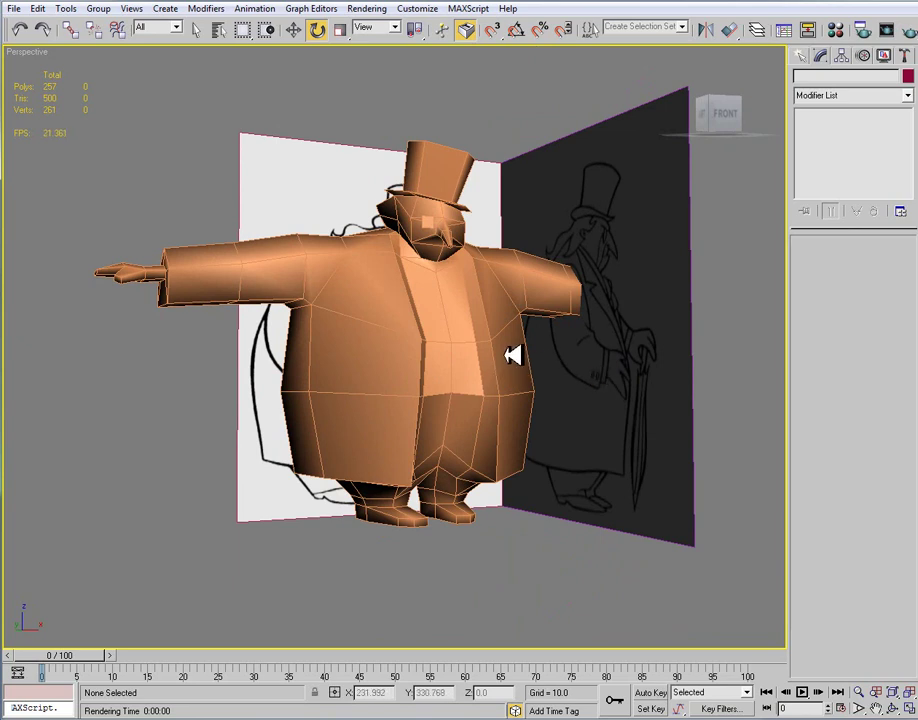
pyautogui.keyDown('alt'); pyautogui.moveTo(509, 350); pyautogui.dragTo(347, 242, button='middle'); pyautogui.keyUp('alt')
# - Save the scene with Save As as a 3ds Max file in the D:\Work\LoPoly\scenes folder
pyautogui.click(22, 10)
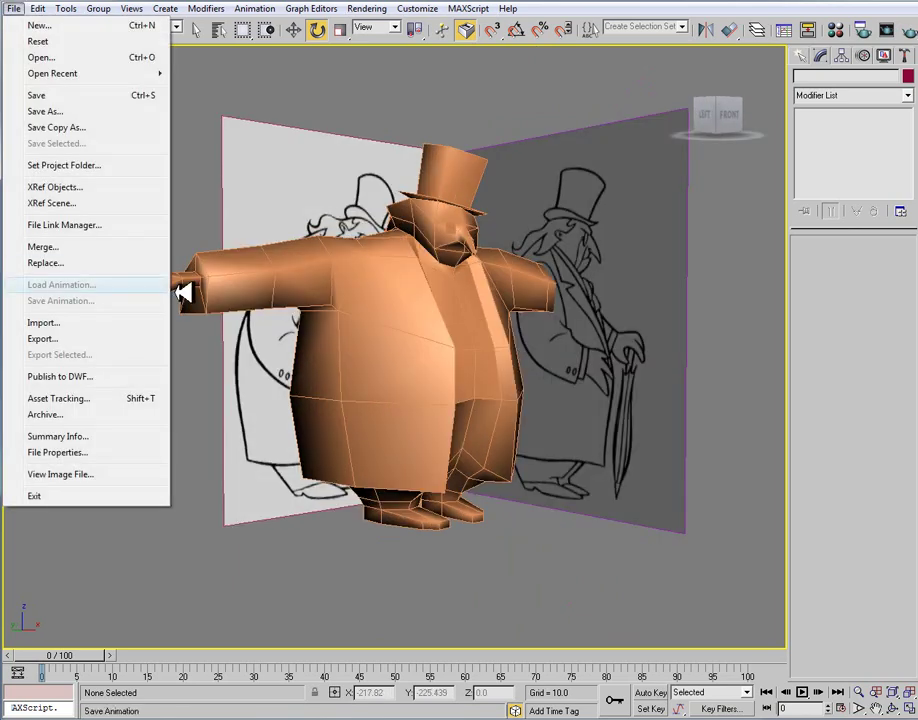
pyautogui.click(119, 112)
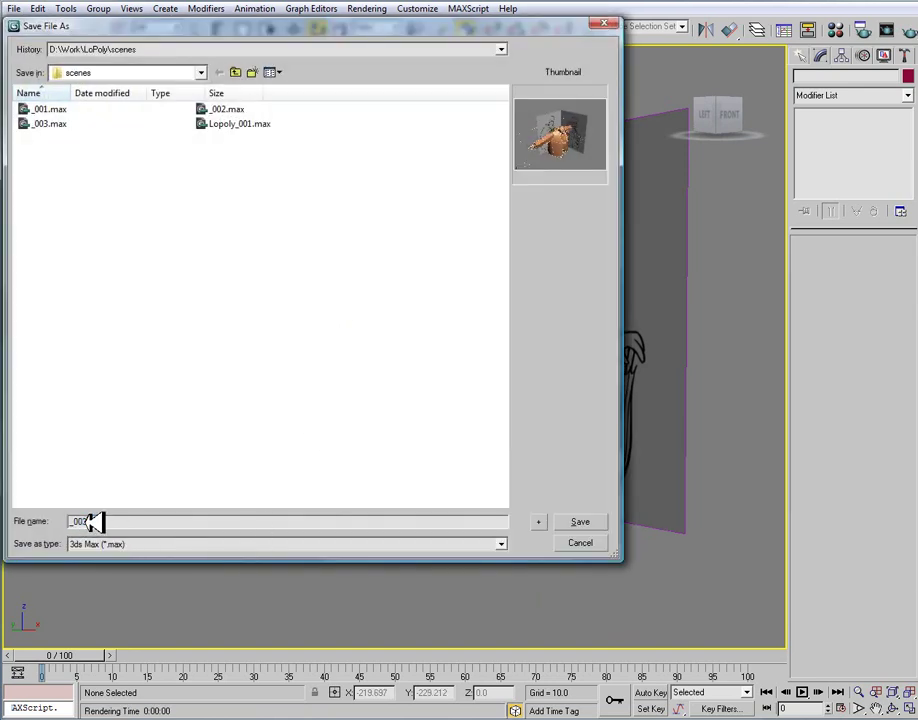
pyautogui.press('Return')
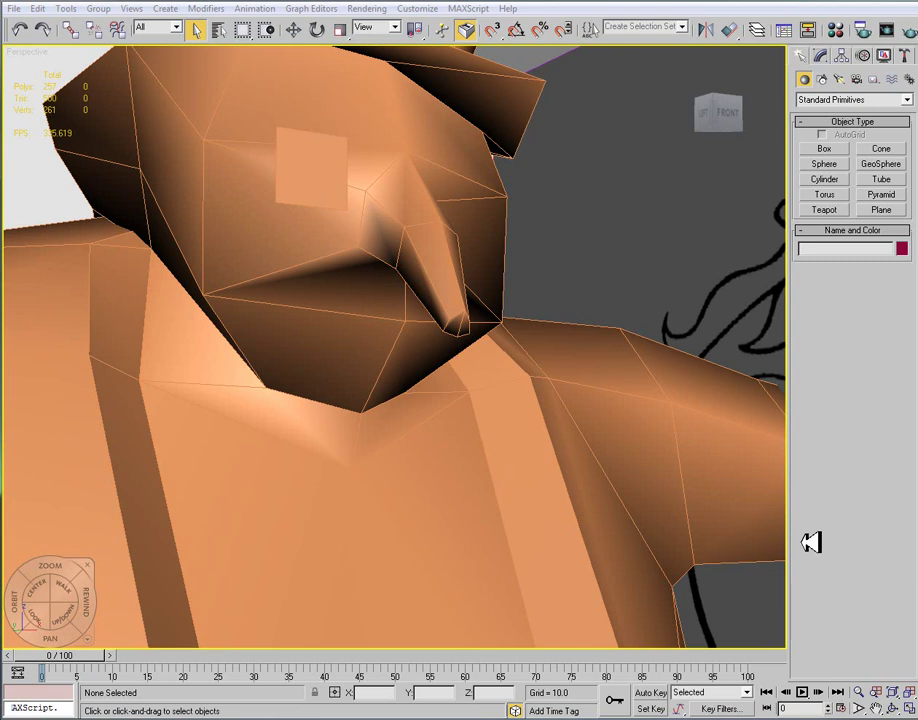
# - Turn the triangulation diagonal of the polygon between cheek and mouth on one side of the Body's face
pyautogui.keyDown('alt'); pyautogui.moveTo(485, 432); pyautogui.dragTo(520, 424, button='middle'); pyautogui.keyUp('alt')
pyautogui.scroll(-3, 525, 428)
pyautogui.moveTo(512, 416); pyautogui.dragTo(558, 395)
pyautogui.click(465, 238)
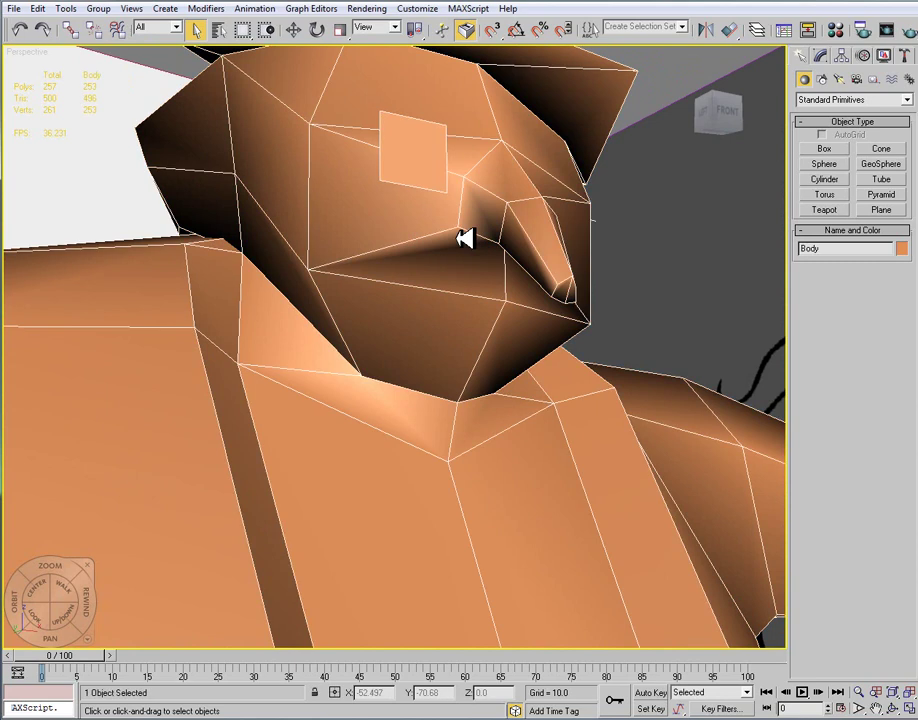
pyautogui.click(832, 55)
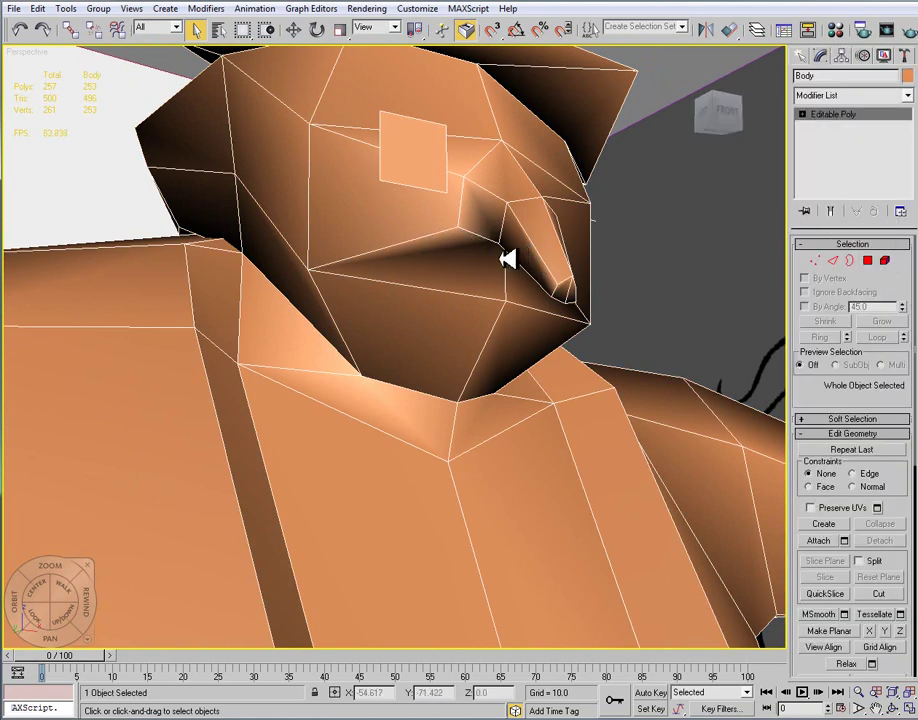
pyautogui.moveTo(502, 258)
pyautogui.keyDown('alt'); pyautogui.mouseDown(button='middle')
pyautogui.moveTo(582, 262)
pyautogui.moveTo(502, 261)
pyautogui.mouseUp(button='middle'); pyautogui.keyUp('alt')
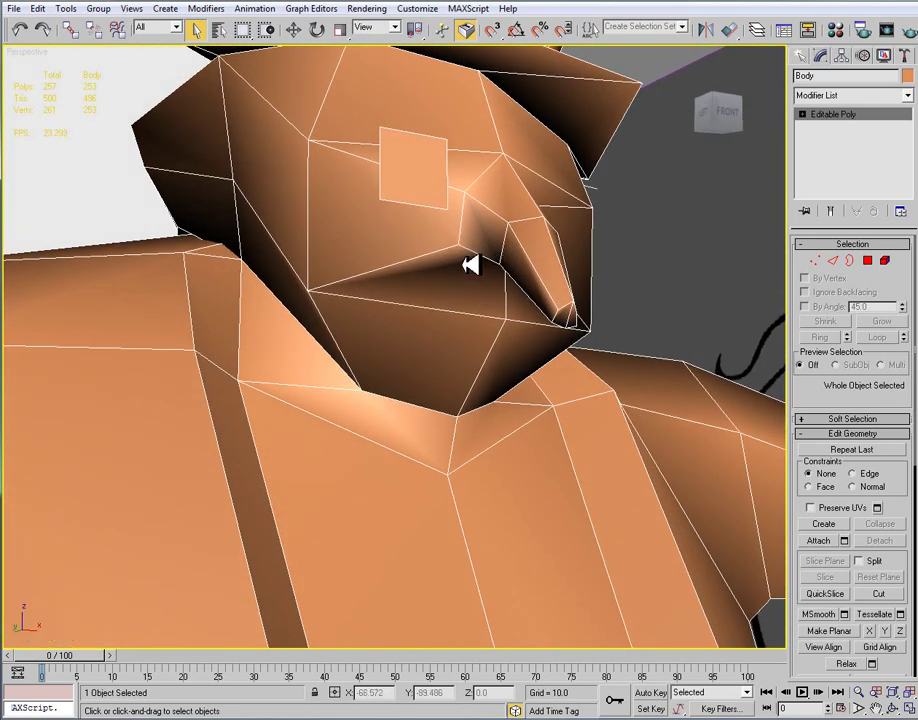
pyautogui.click(866, 260)
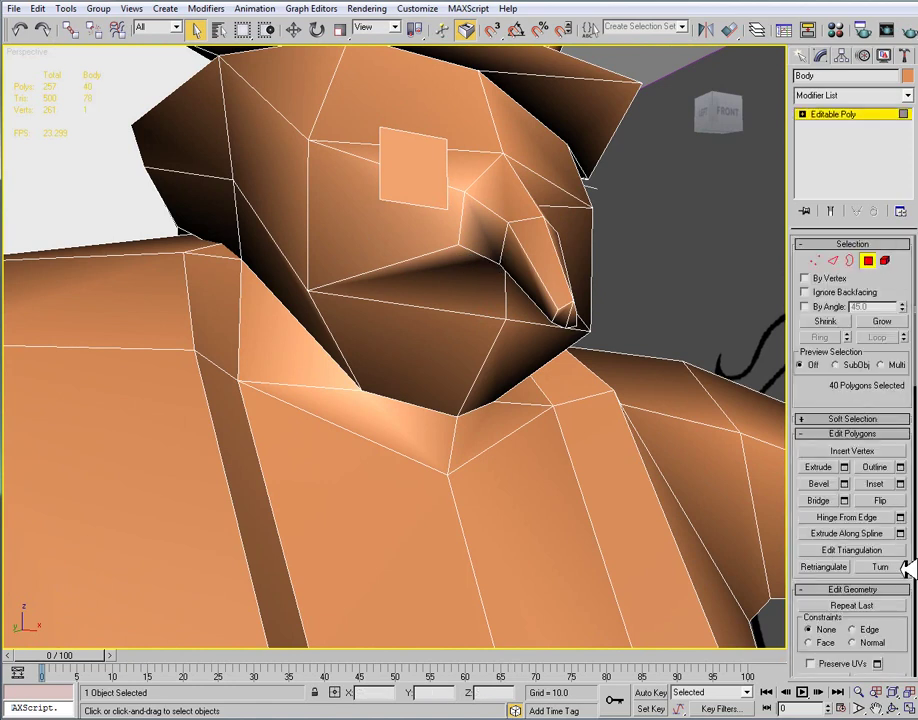
pyautogui.click(880, 566)
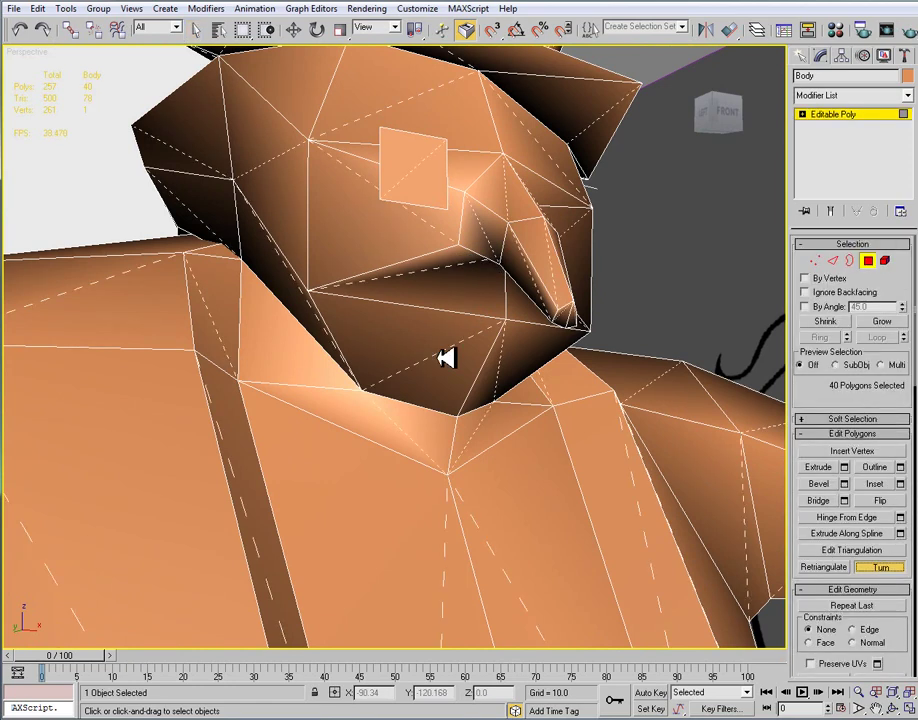
pyautogui.click(440, 271)
# - Turn the triangulation diagonal beside the nose on the opposite side of the face and check both sides
pyautogui.keyDown('alt'); pyautogui.moveTo(540, 302); pyautogui.dragTo(465, 281, button='middle'); pyautogui.keyUp('alt')
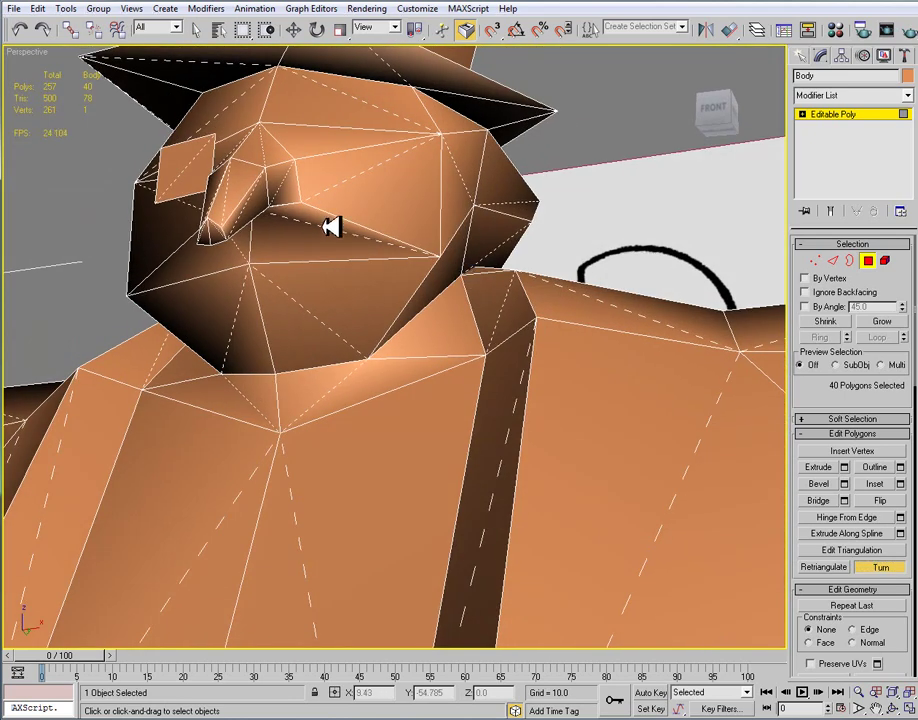
pyautogui.moveTo(297, 240)
pyautogui.keyDown('alt'); pyautogui.mouseDown(button='middle')
pyautogui.moveTo(260, 250)
pyautogui.moveTo(301, 259)
pyautogui.mouseUp(button='middle'); pyautogui.keyUp('alt')
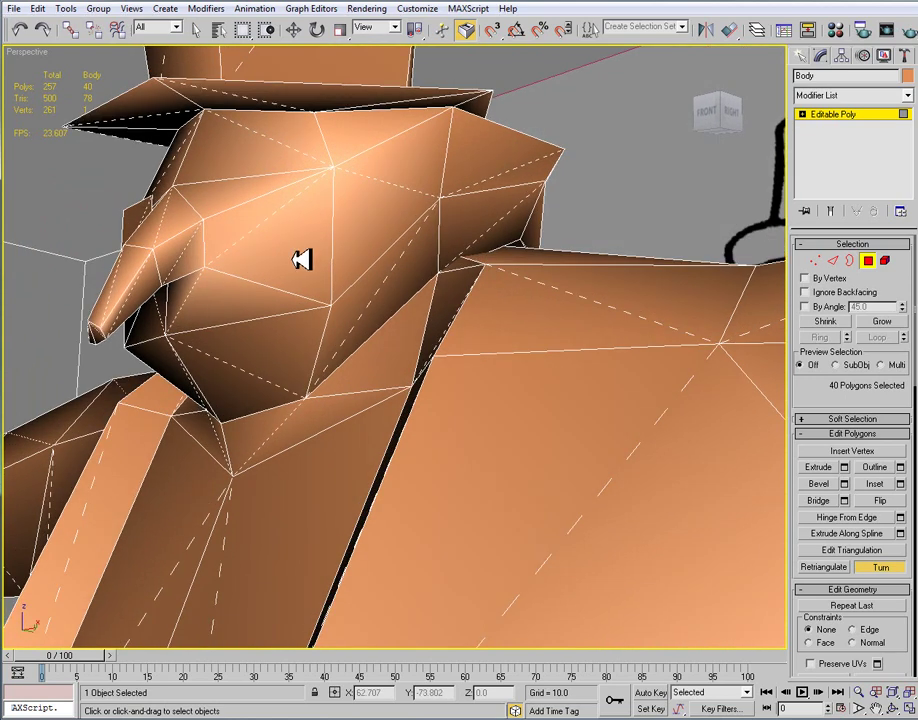
pyautogui.click(192, 254)
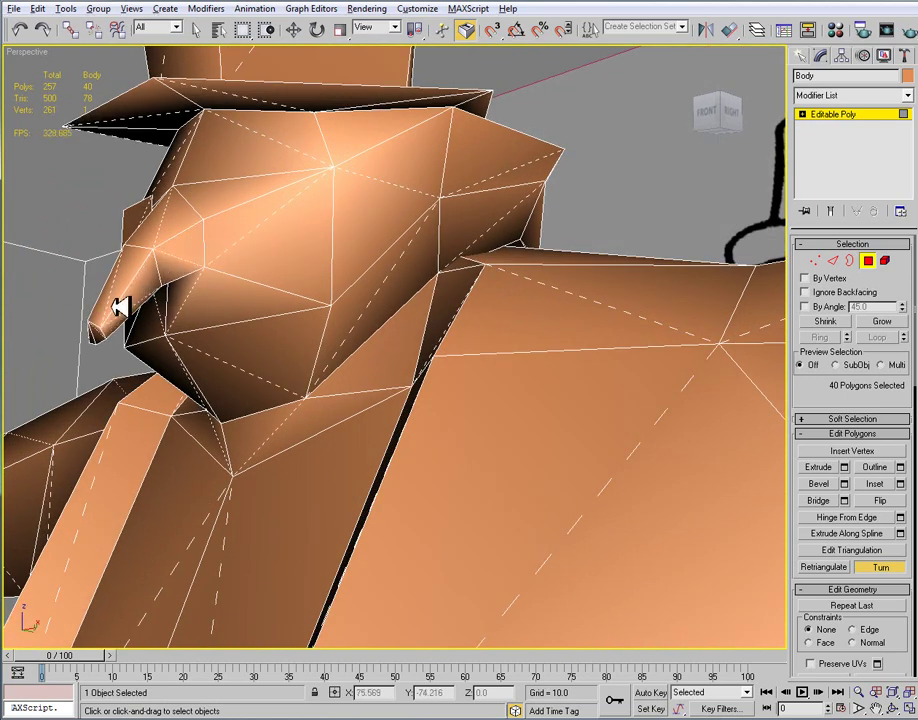
pyautogui.keyDown('alt'); pyautogui.moveTo(135, 307); pyautogui.dragTo(482, 198, button='middle'); pyautogui.keyUp('alt')
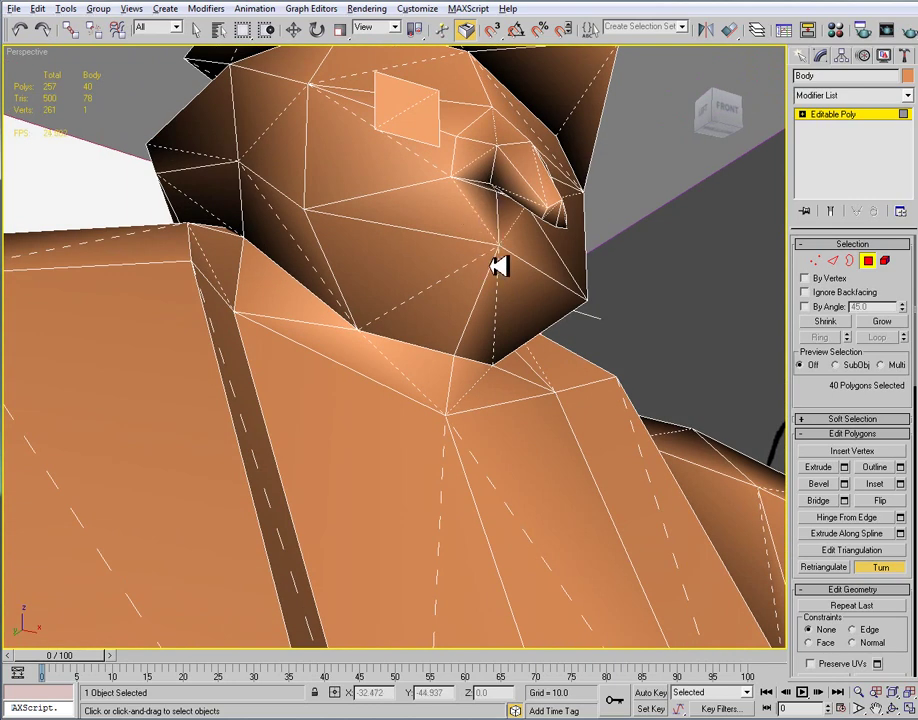
pyautogui.keyDown('alt'); pyautogui.moveTo(505, 266); pyautogui.dragTo(506, 305, button='middle'); pyautogui.keyUp('alt')
pyautogui.keyDown('alt'); pyautogui.moveTo(405, 278); pyautogui.dragTo(330, 289, button='middle'); pyautogui.keyUp('alt')
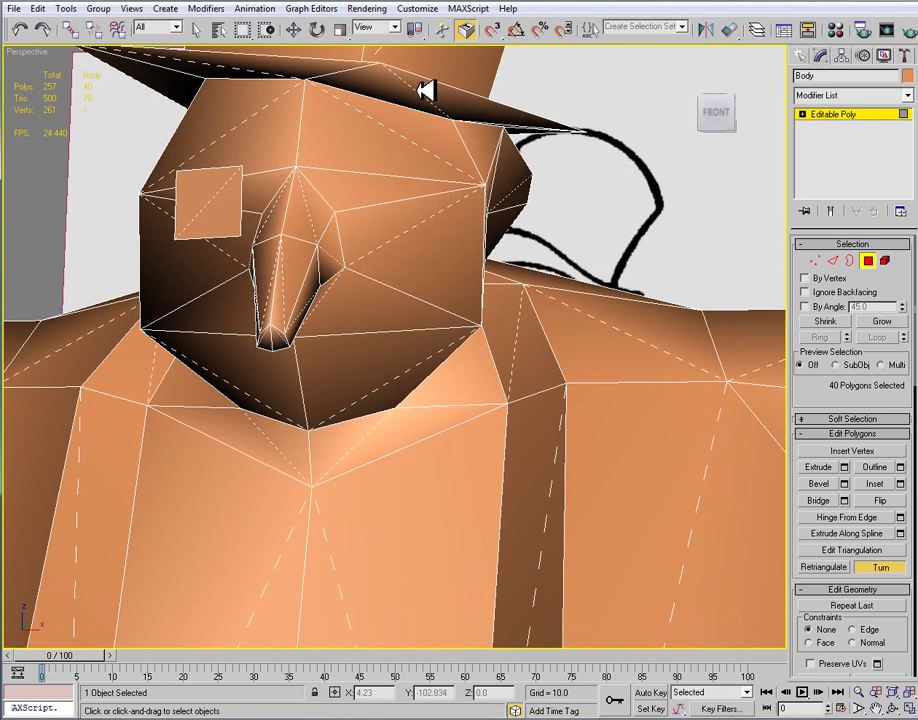
pyautogui.keyDown('alt'); pyautogui.moveTo(425, 99); pyautogui.dragTo(282, 212, button='middle'); pyautogui.keyUp('alt')
# - End the Turn operation and leave polygon editing on the Body object
pyautogui.scroll(-3, 301, 205)
pyautogui.click(880, 567)
pyautogui.scroll(-5, 621, 496)
pyautogui.keyDown('alt'); pyautogui.moveTo(498, 395); pyautogui.dragTo(536, 386, button='middle'); pyautogui.keyUp('alt')
pyautogui.click(876, 112)
pyautogui.keyDown('alt'); pyautogui.moveTo(359, 344); pyautogui.dragTo(520, 312, button='middle'); pyautogui.keyUp('alt')
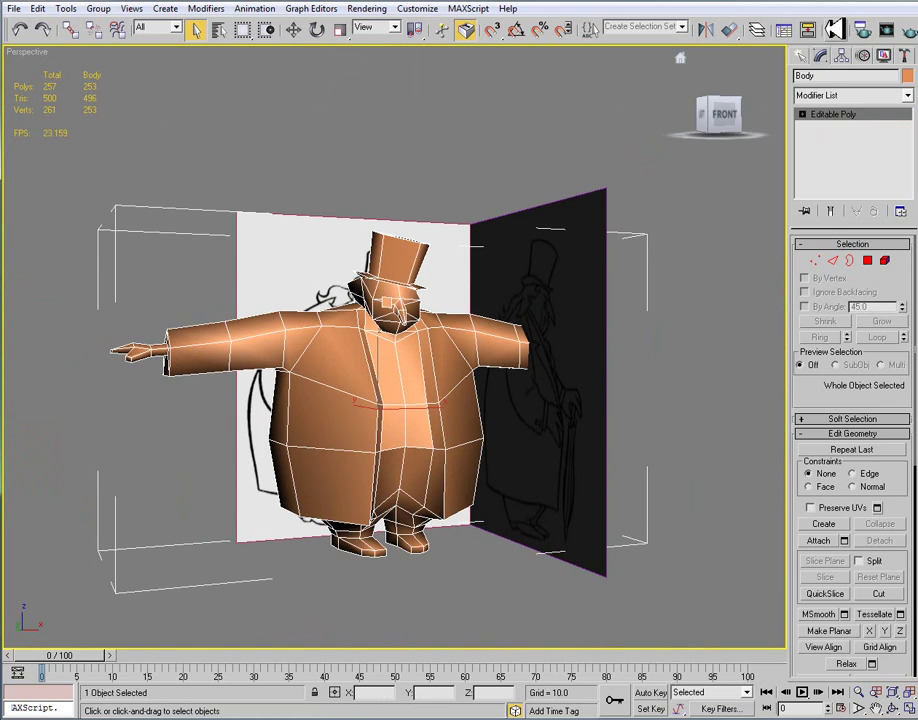
# - Hide the Front_Ref and Side_Ref planes after picking them in Schematic View, and reselect the Body
pyautogui.click(809, 29)
pyautogui.moveTo(343, 524); pyautogui.dragTo(405, 585)
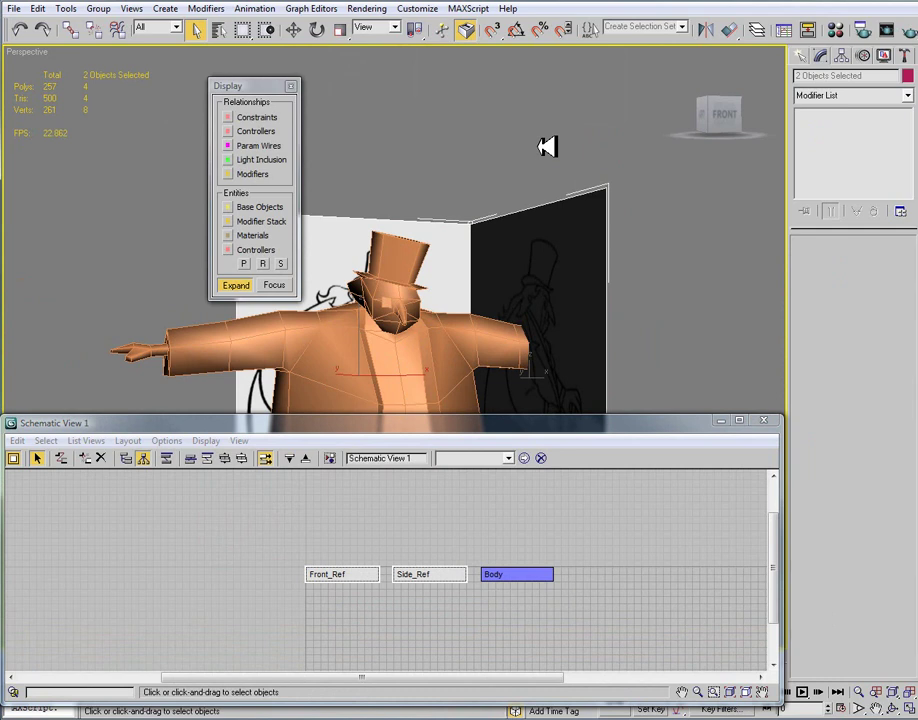
pyautogui.rightClick(538, 156)
pyautogui.click(558, 90)
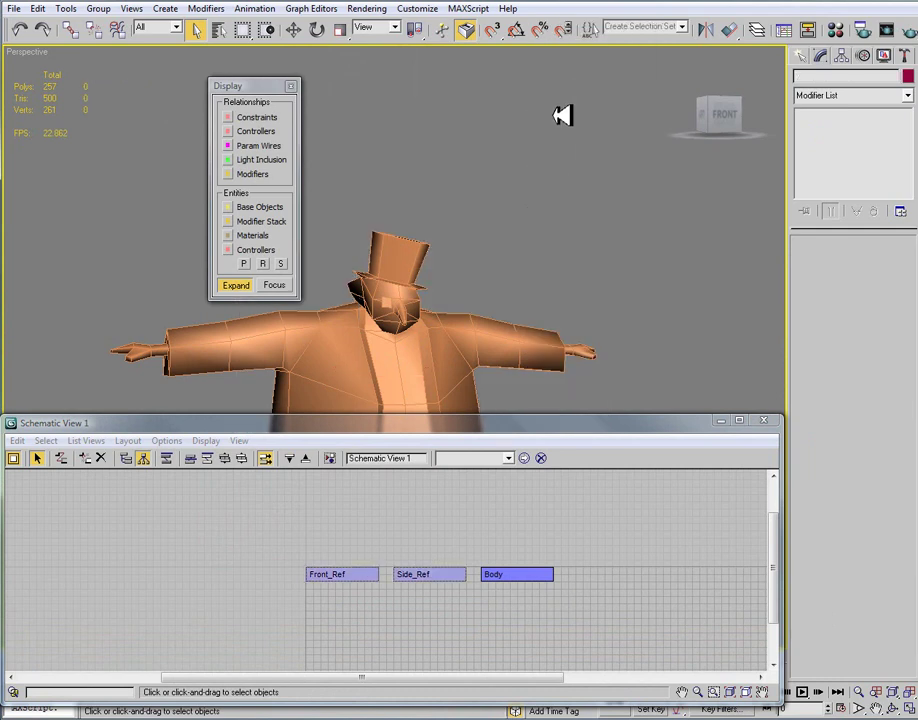
pyautogui.click(764, 420)
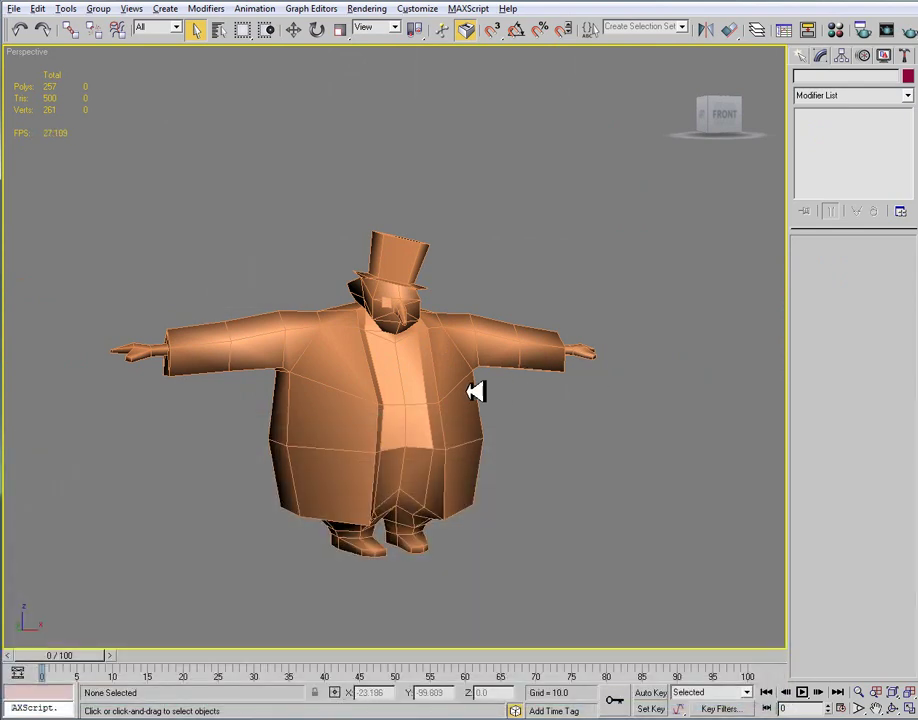
pyautogui.click(445, 391)
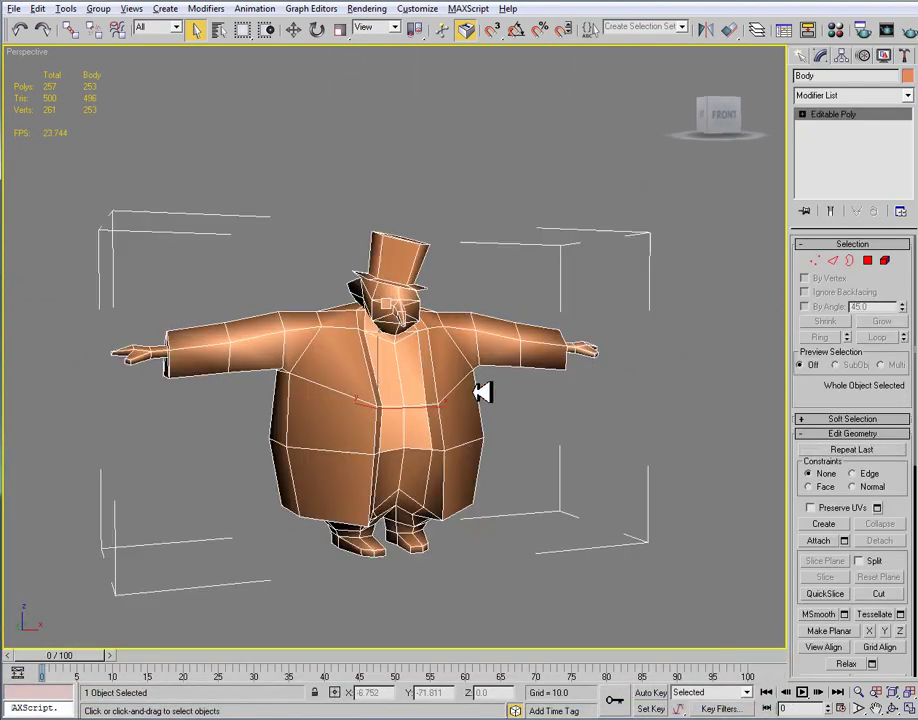